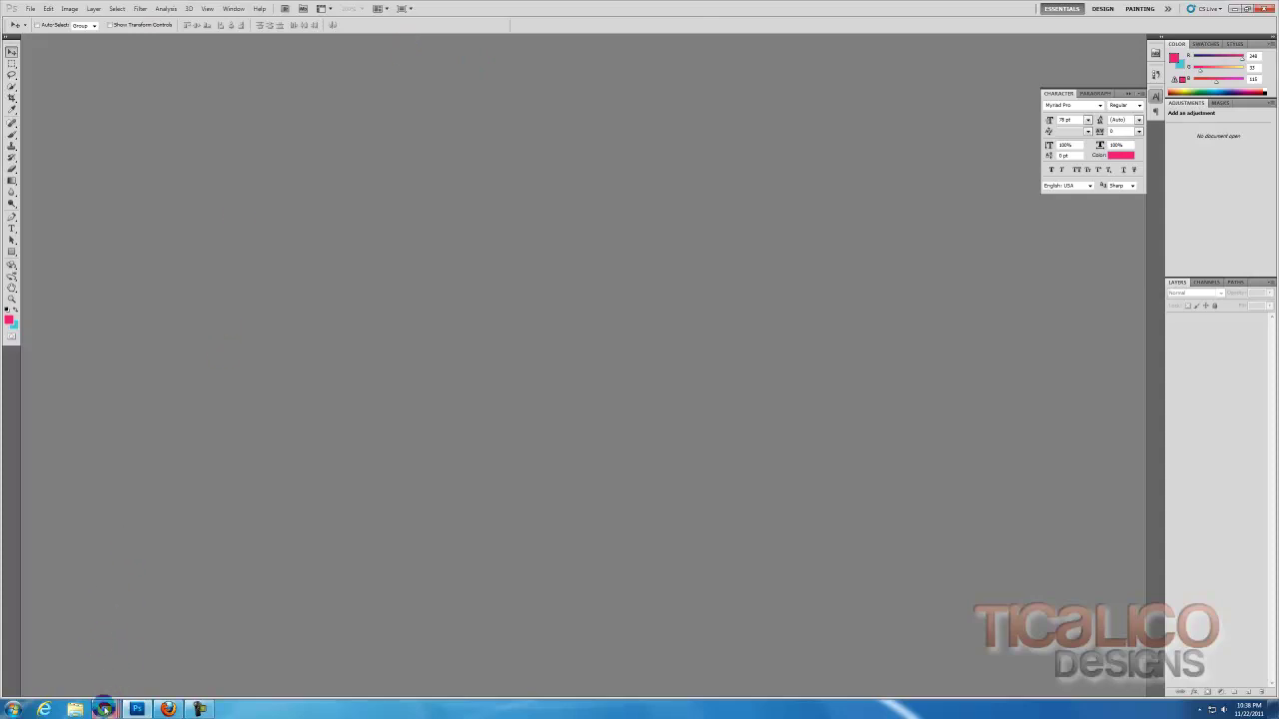
# Step: Switch to Chrome and open the full-size photo of the model against the black tufted backdrop from the image results
pyautogui.moveTo(104, 709)
pyautogui.click(66, 650)
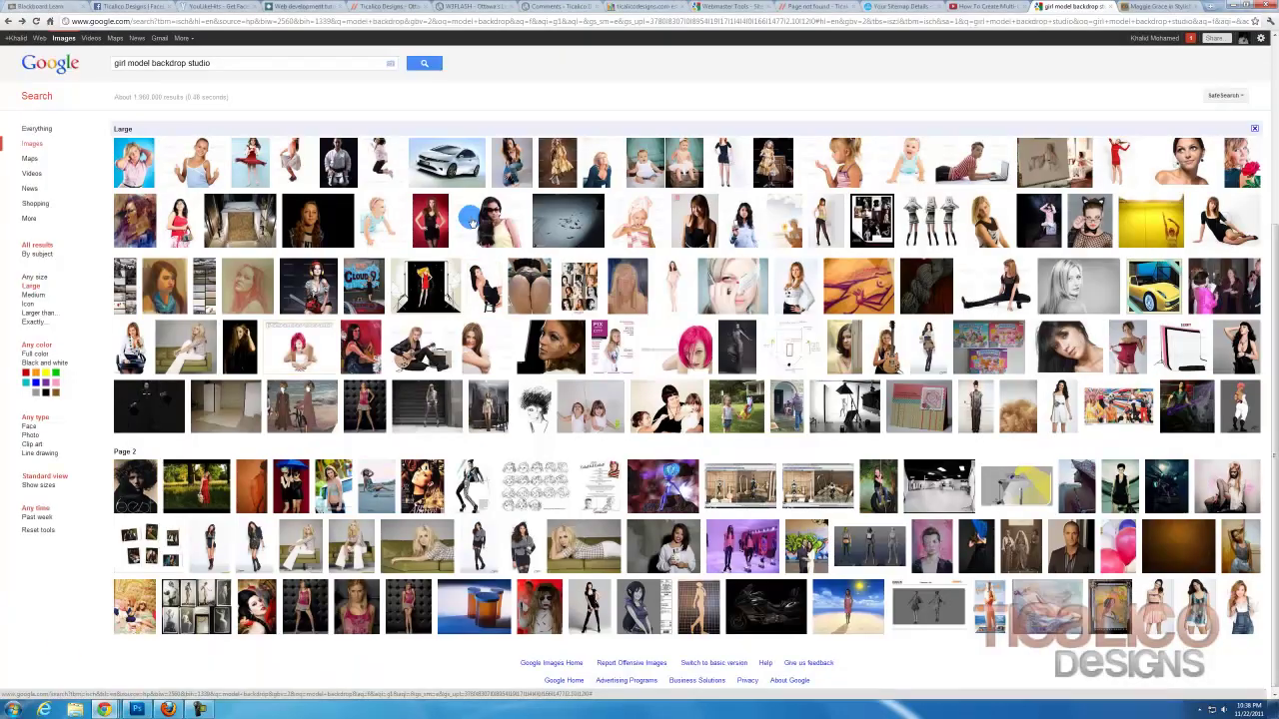
pyautogui.scroll(-1, 1274, 237)
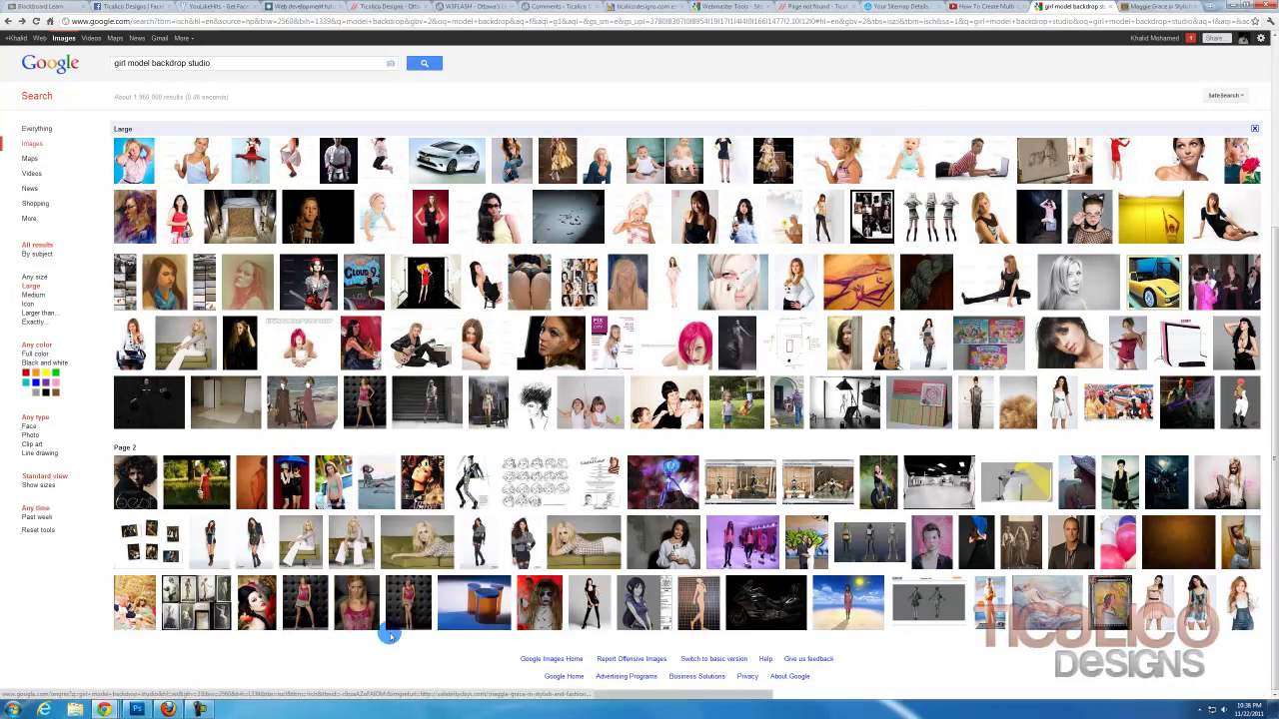
pyautogui.click(304, 592)
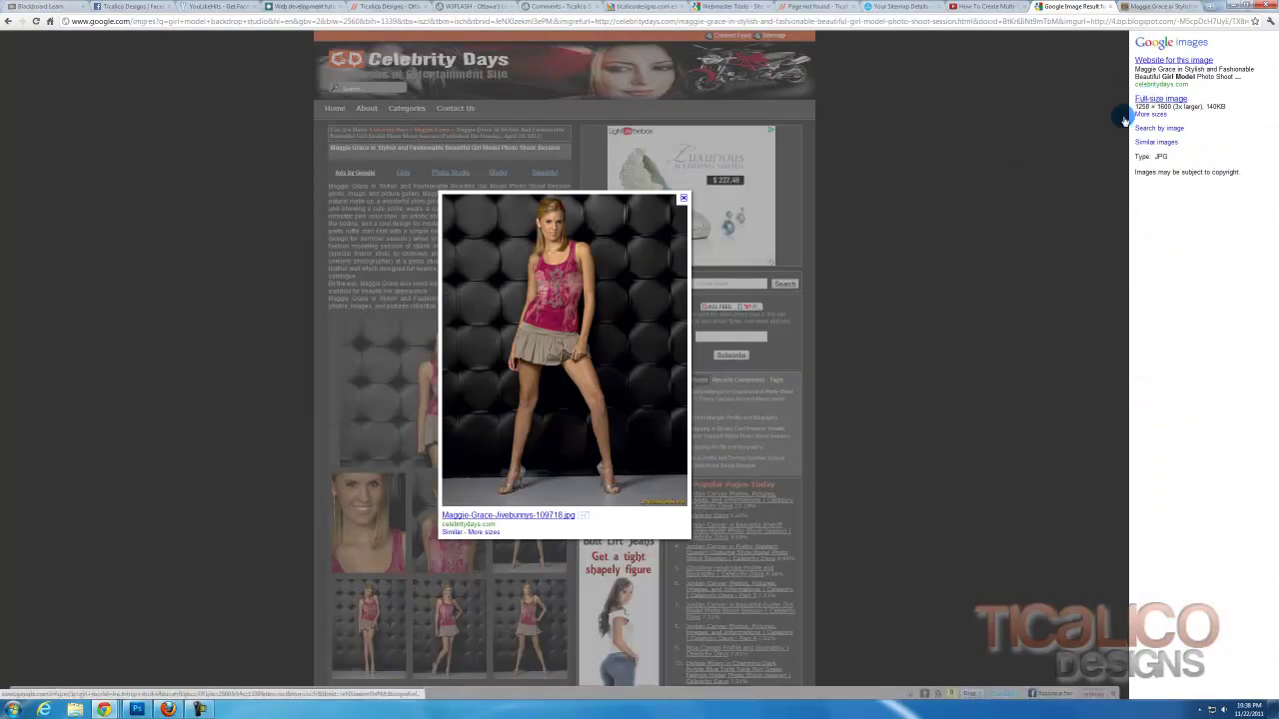
pyautogui.click(1149, 99)
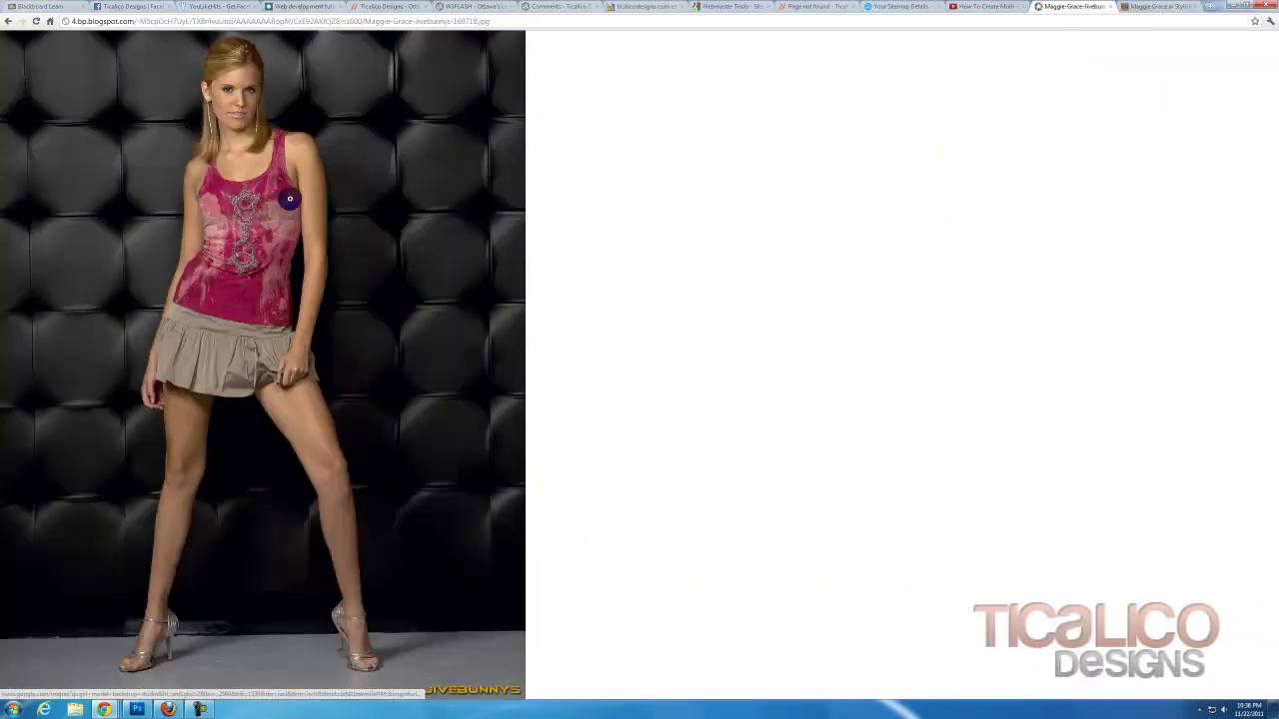
pyautogui.rightClick(280, 202)
pyautogui.rightClick(258, 167)
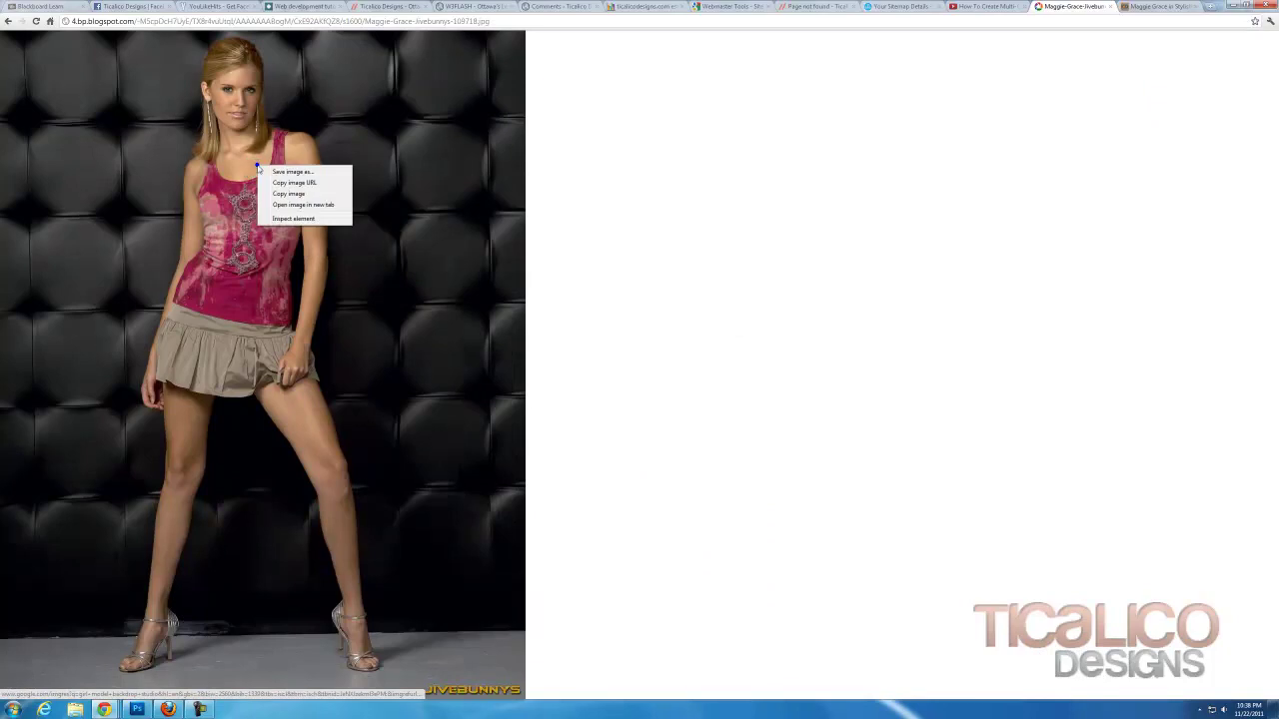
pyautogui.click(280, 196)
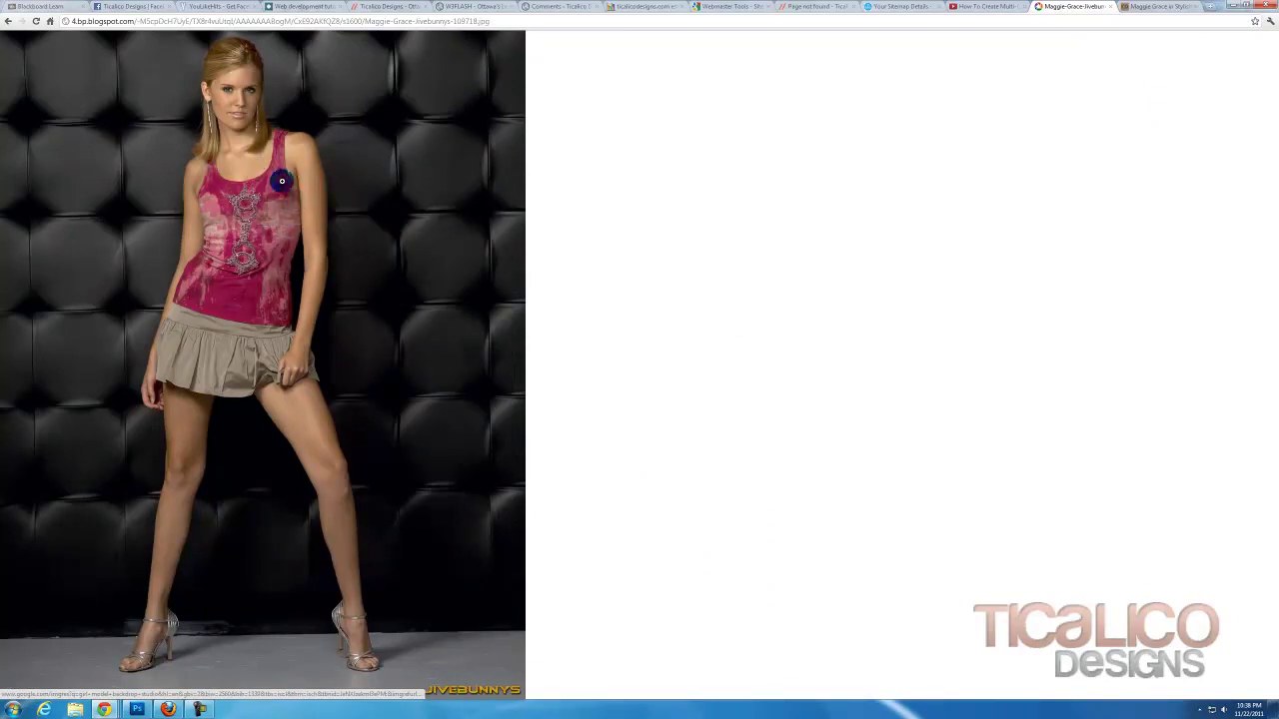
pyautogui.click(113, 21)
pyautogui.click(85, 22)
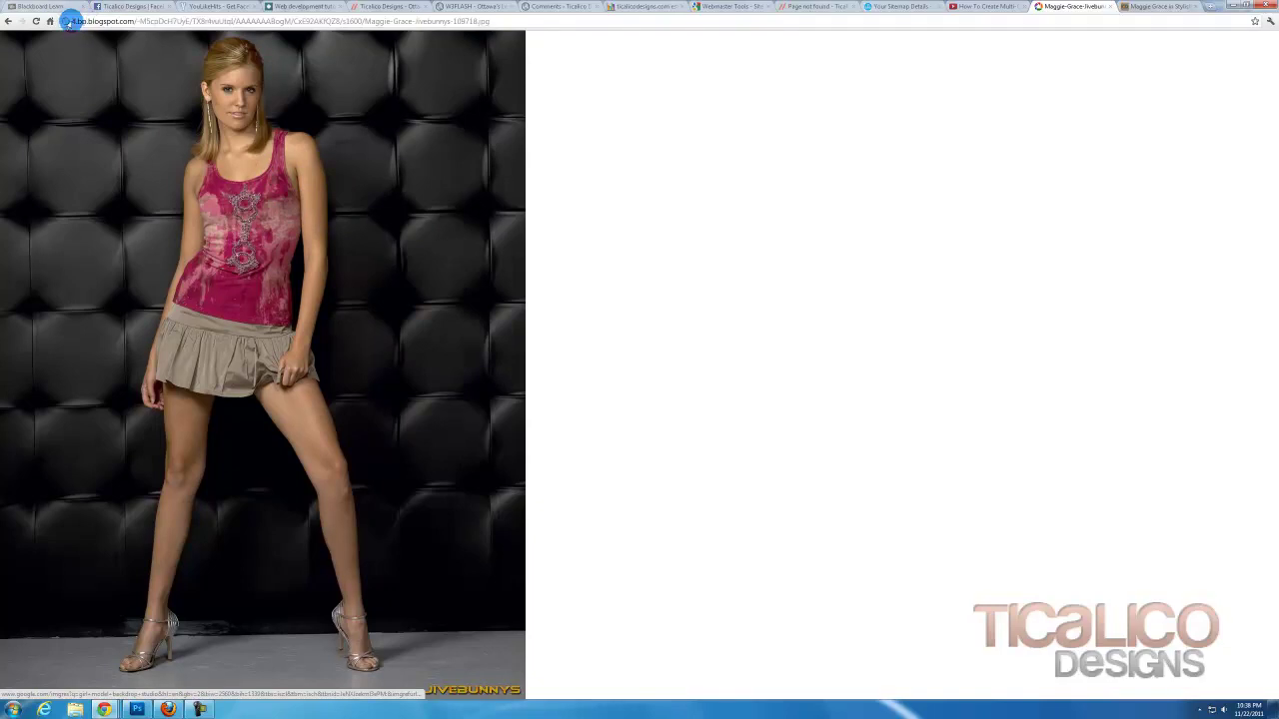
pyautogui.moveTo(74, 21); pyautogui.dragTo(502, 12)
pyautogui.click(513, 18)
pyautogui.click(136, 710)
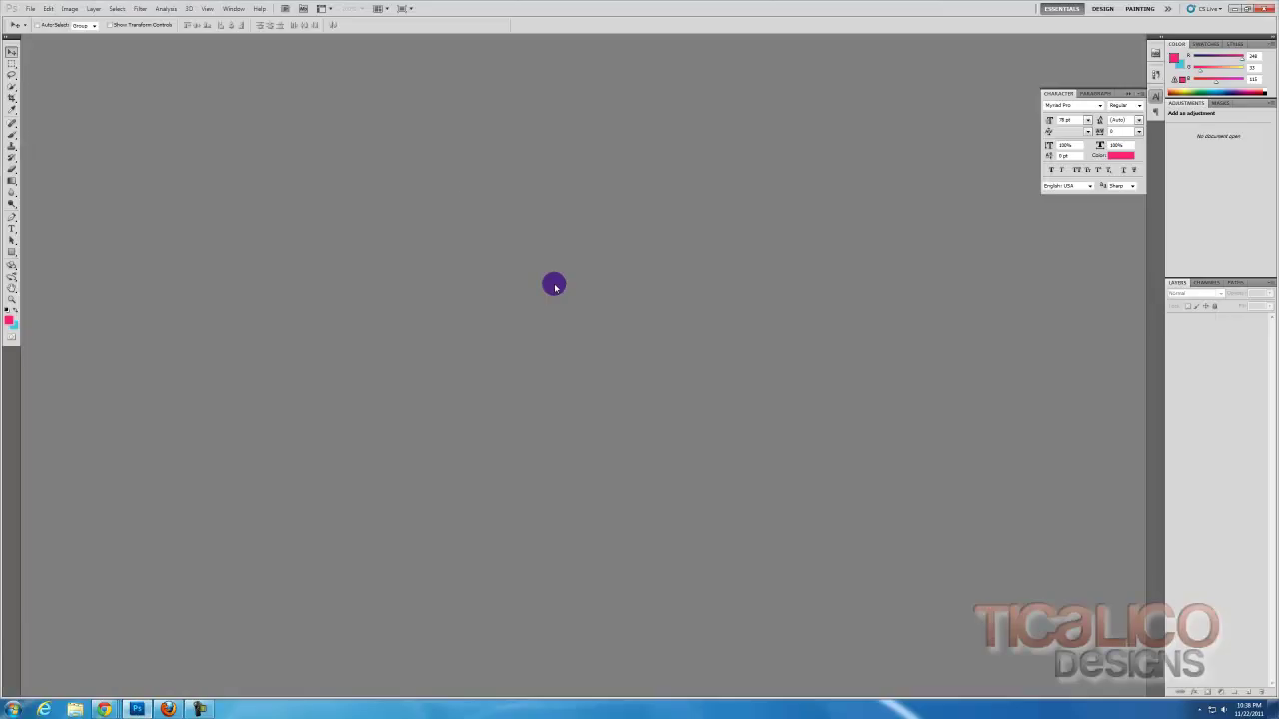
pyautogui.hotkey('alt', 'Tab')
# Step: Copy the full-size photo from the browser and switch to Photoshop
pyautogui.rightClick(358, 214)
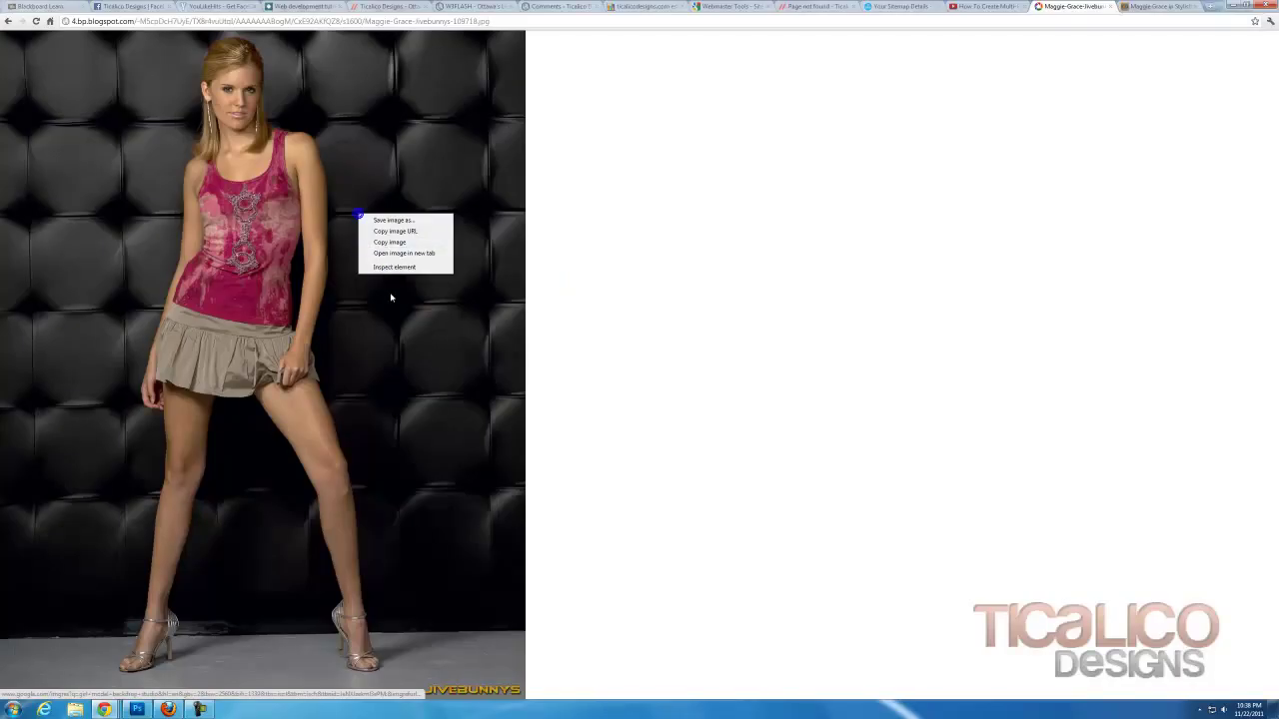
pyautogui.click(391, 243)
pyautogui.hotkey('alt', 'Tab')
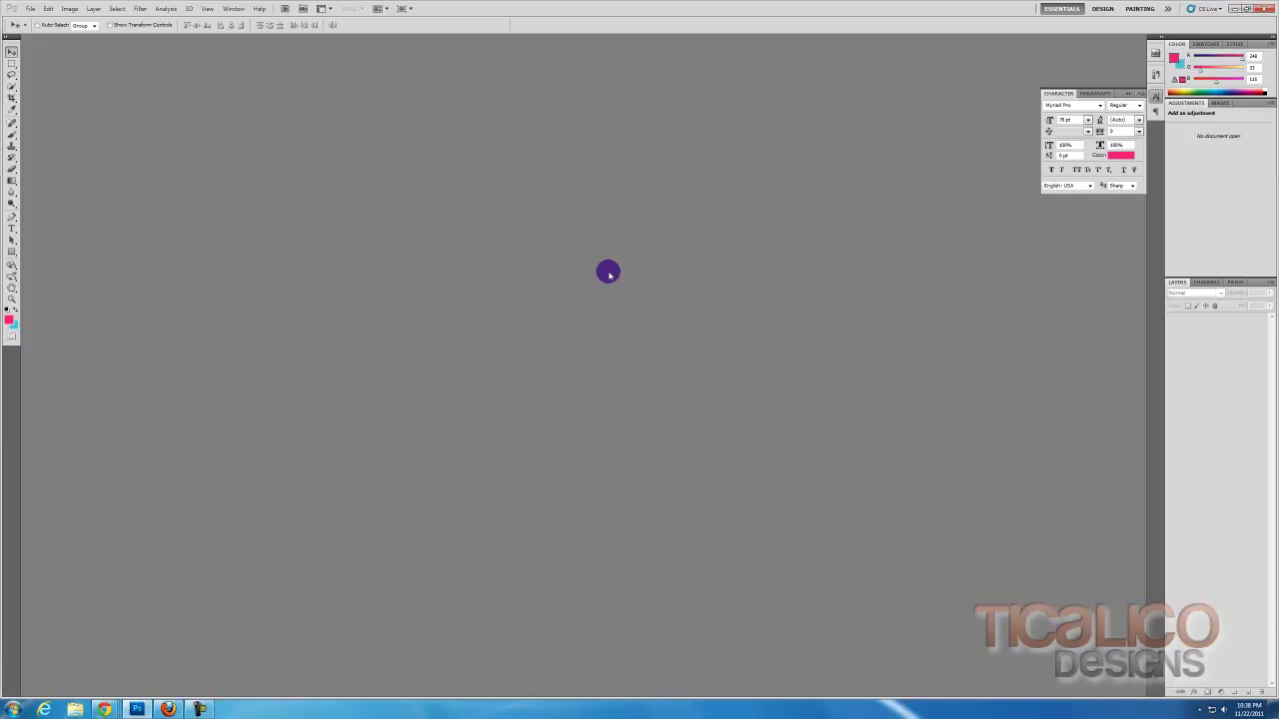
# Step: Create a white RGB document from the Clipboard preset at 1258 × 1600 pixels and 72 pixels/inch, and paste the copied photo into it
pyautogui.hotkey('ctrl', 'n')
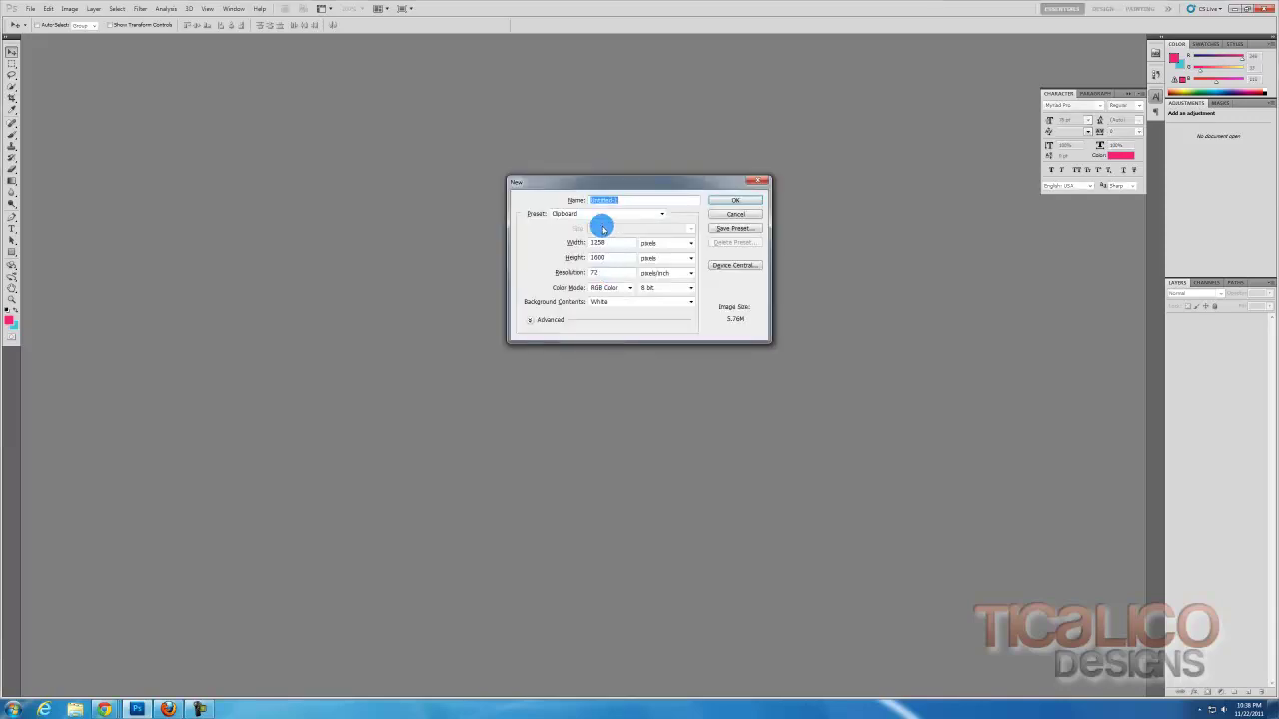
pyautogui.moveTo(596, 184); pyautogui.dragTo(545, 124)
pyautogui.doubleClick(554, 181)
pyautogui.doubleClick(554, 183)
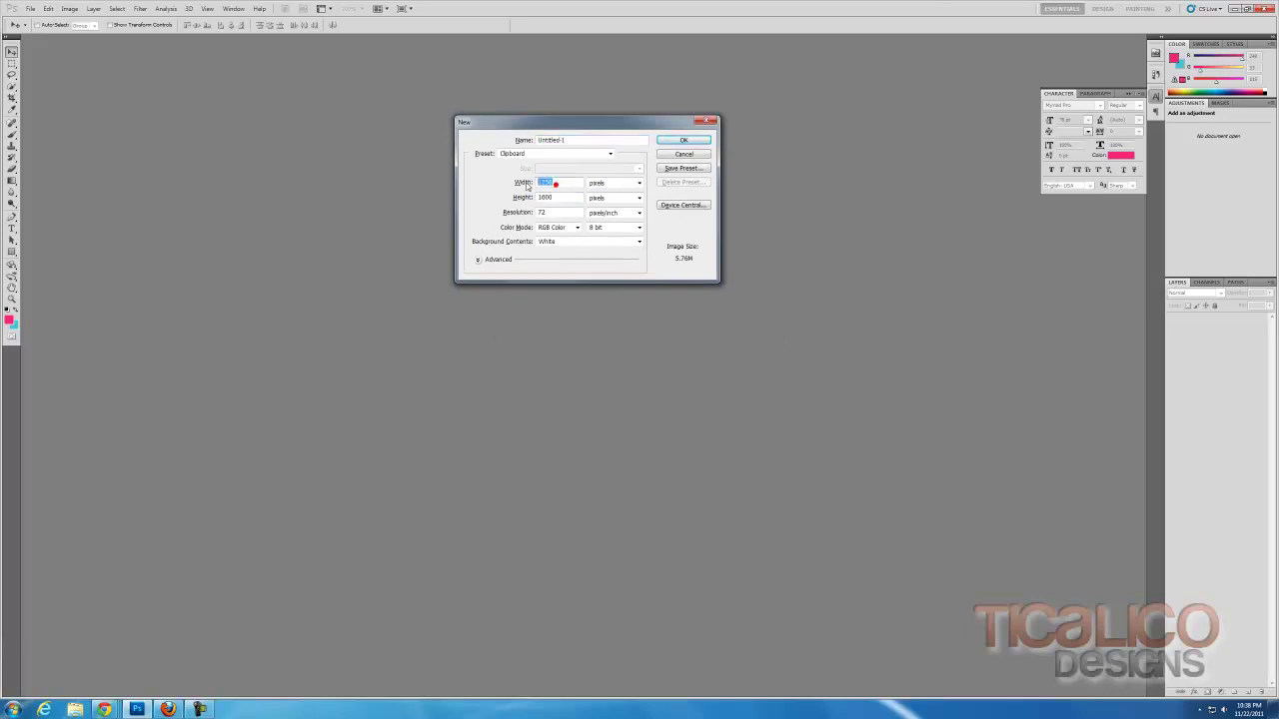
pyautogui.click(675, 142)
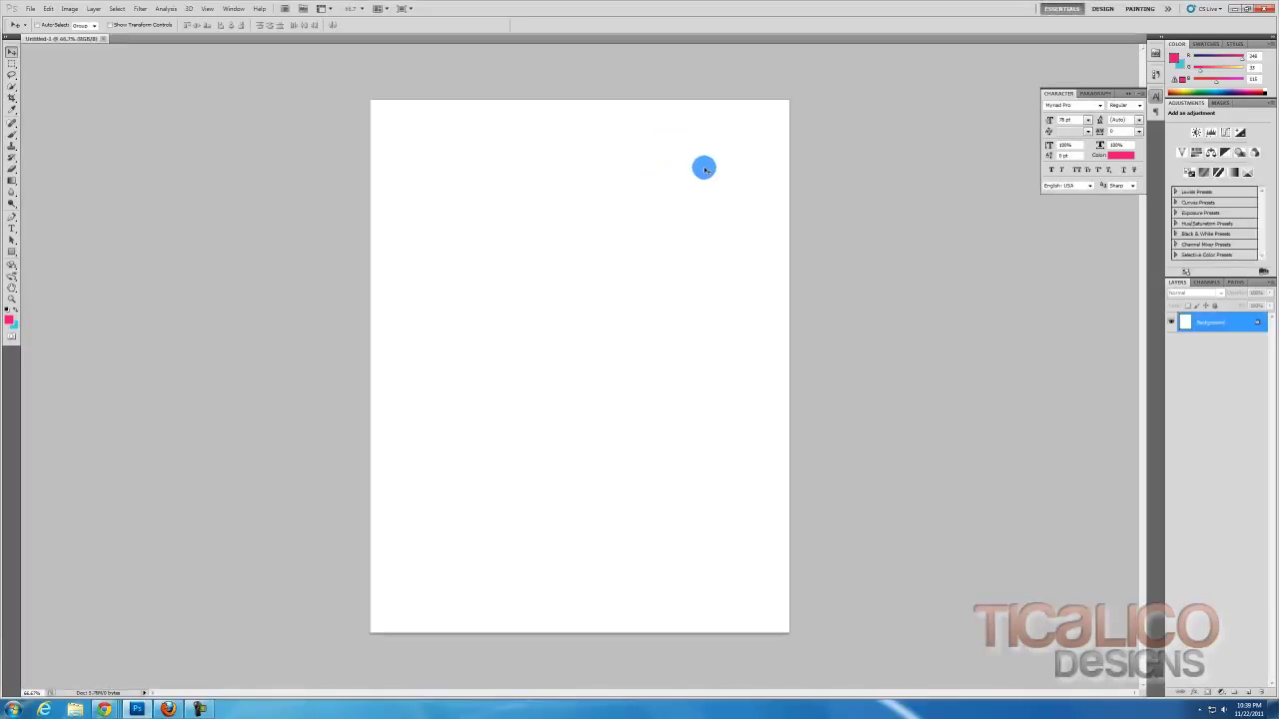
pyautogui.hotkey('ctrl', 'v')
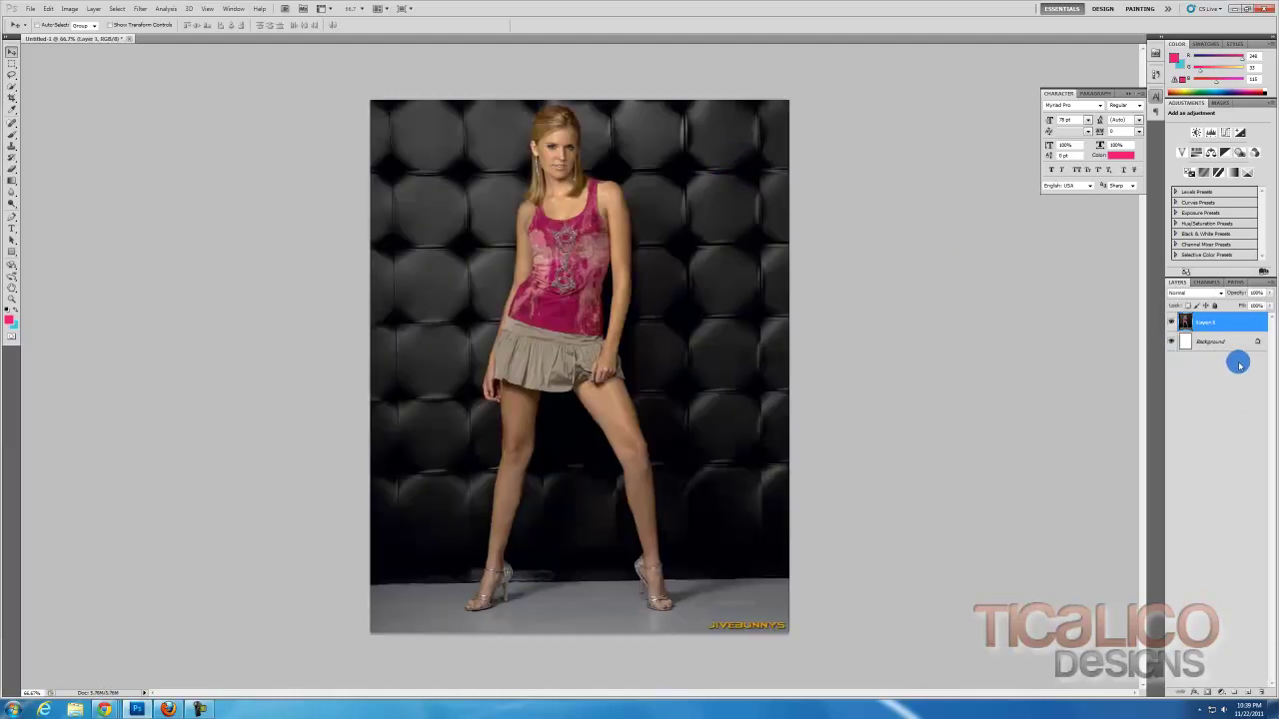
# Step: Add an empty layer above the photo and draw a curving Pen path that winds around the model from her head to her hips
pyautogui.click(1247, 691)
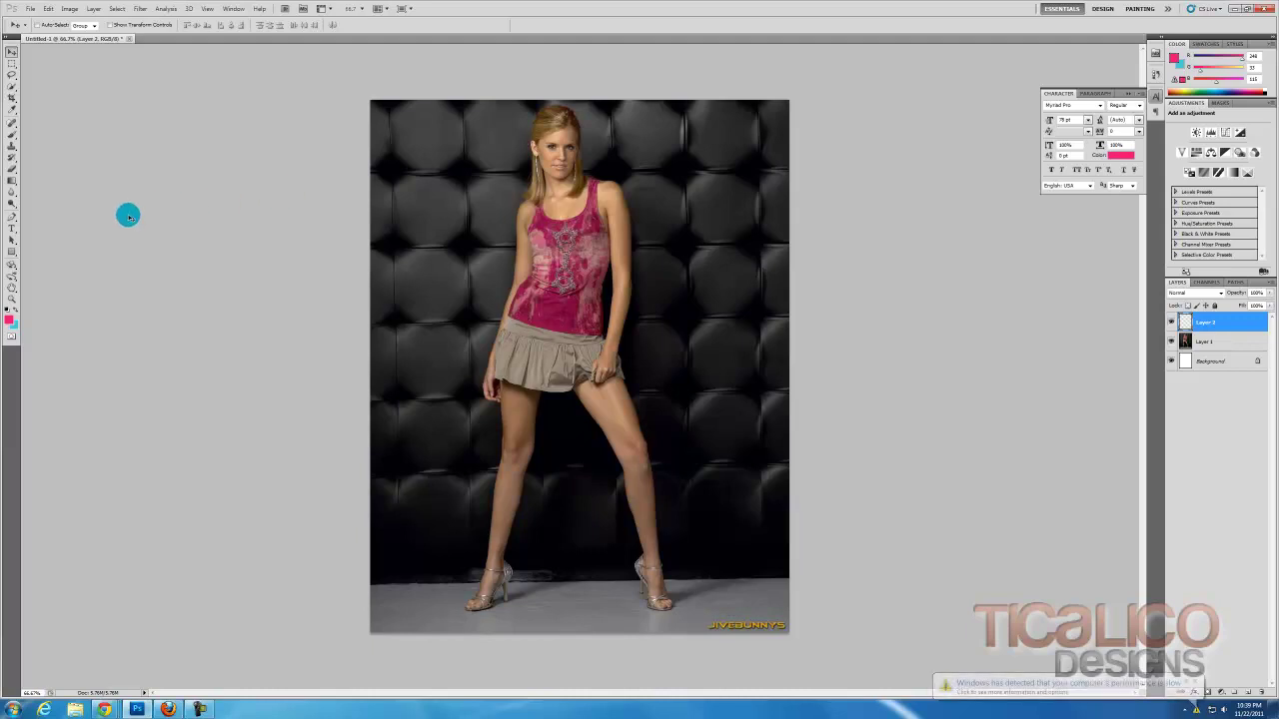
pyautogui.click(13, 218)
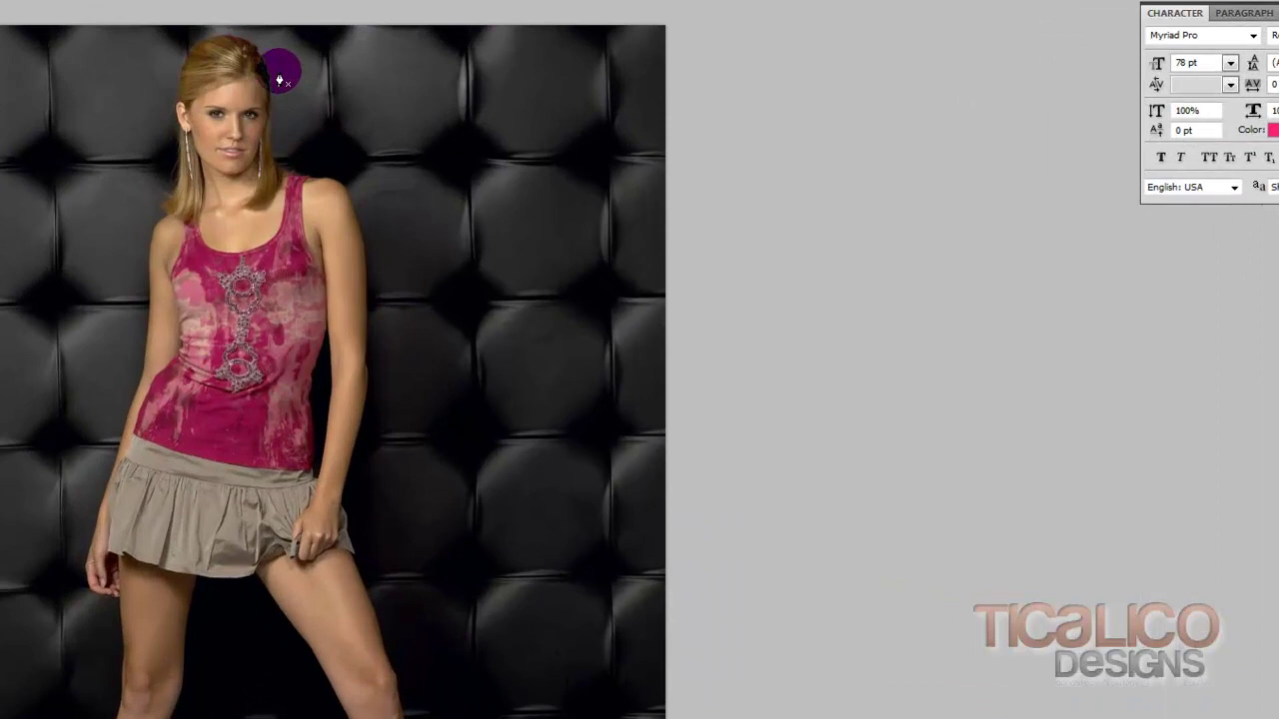
pyautogui.click(587, 124)
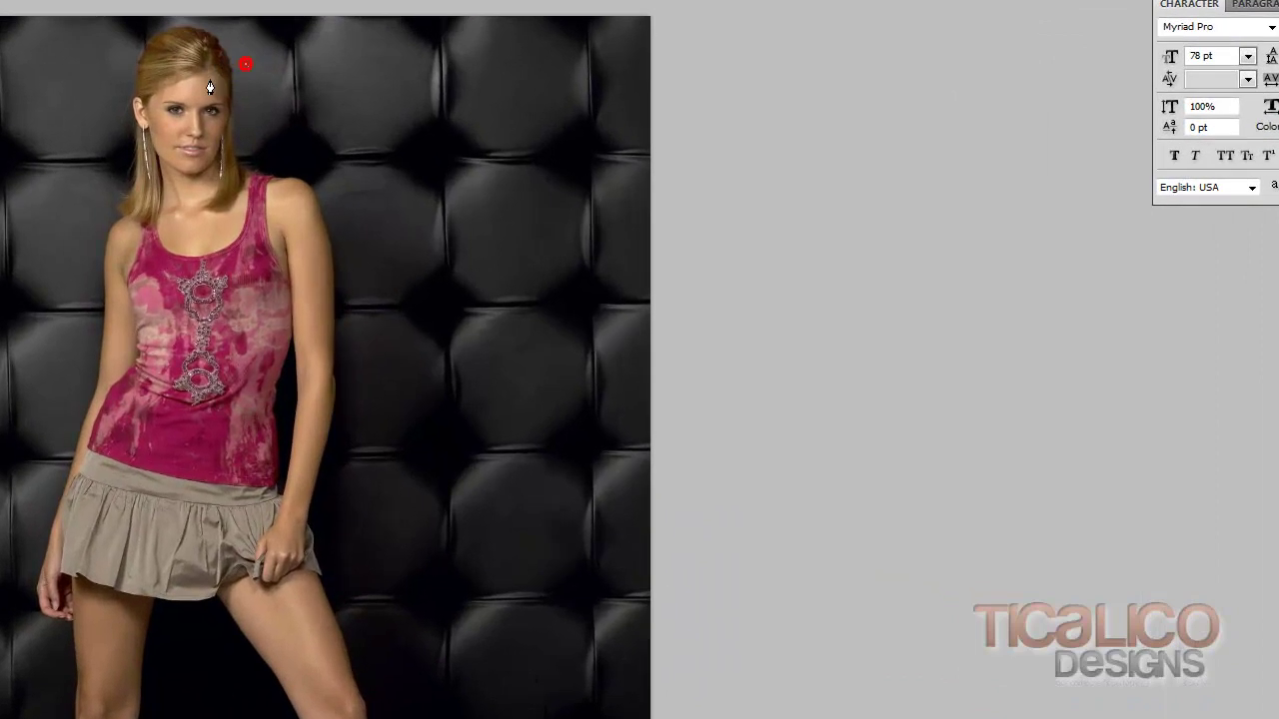
pyautogui.moveTo(124, 103); pyautogui.dragTo(139, 121)
pyautogui.moveTo(229, 152); pyautogui.dragTo(251, 163)
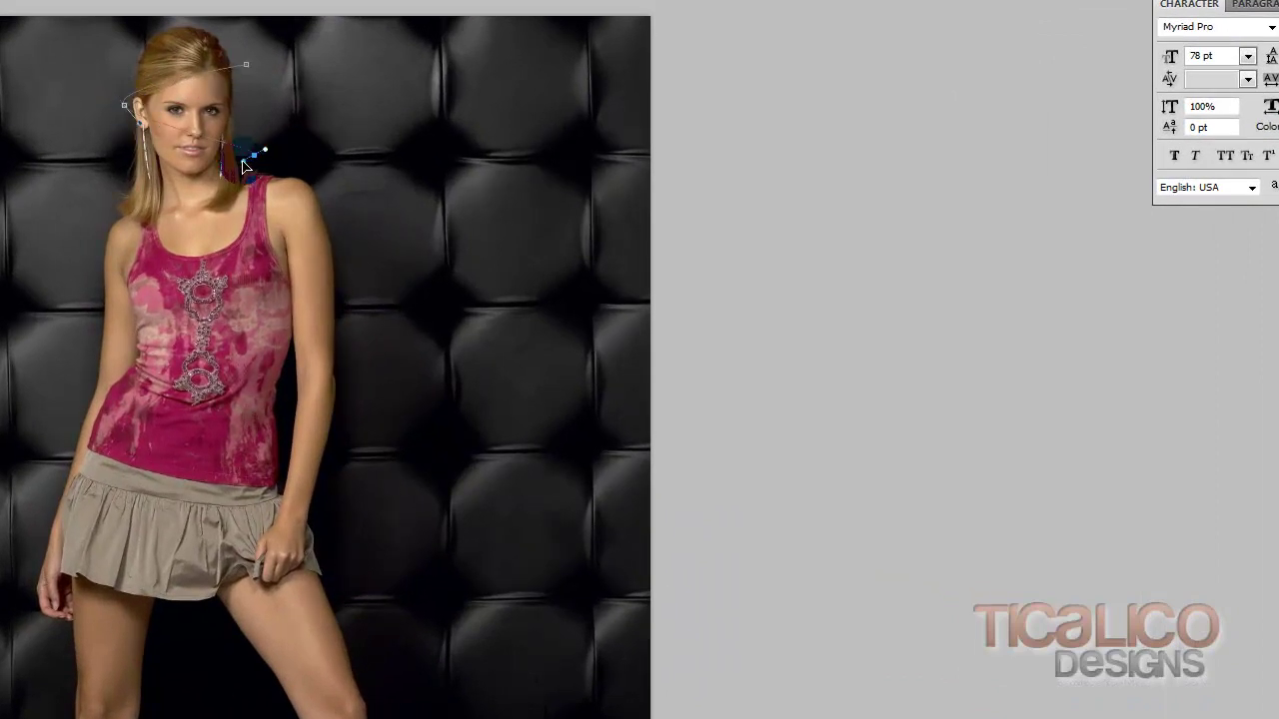
pyautogui.moveTo(108, 209); pyautogui.dragTo(121, 217)
pyautogui.moveTo(347, 264); pyautogui.dragTo(325, 282)
pyautogui.moveTo(96, 336); pyautogui.dragTo(126, 367)
pyautogui.hotkey('ctrl', 'z')
pyautogui.moveTo(337, 449); pyautogui.dragTo(284, 463)
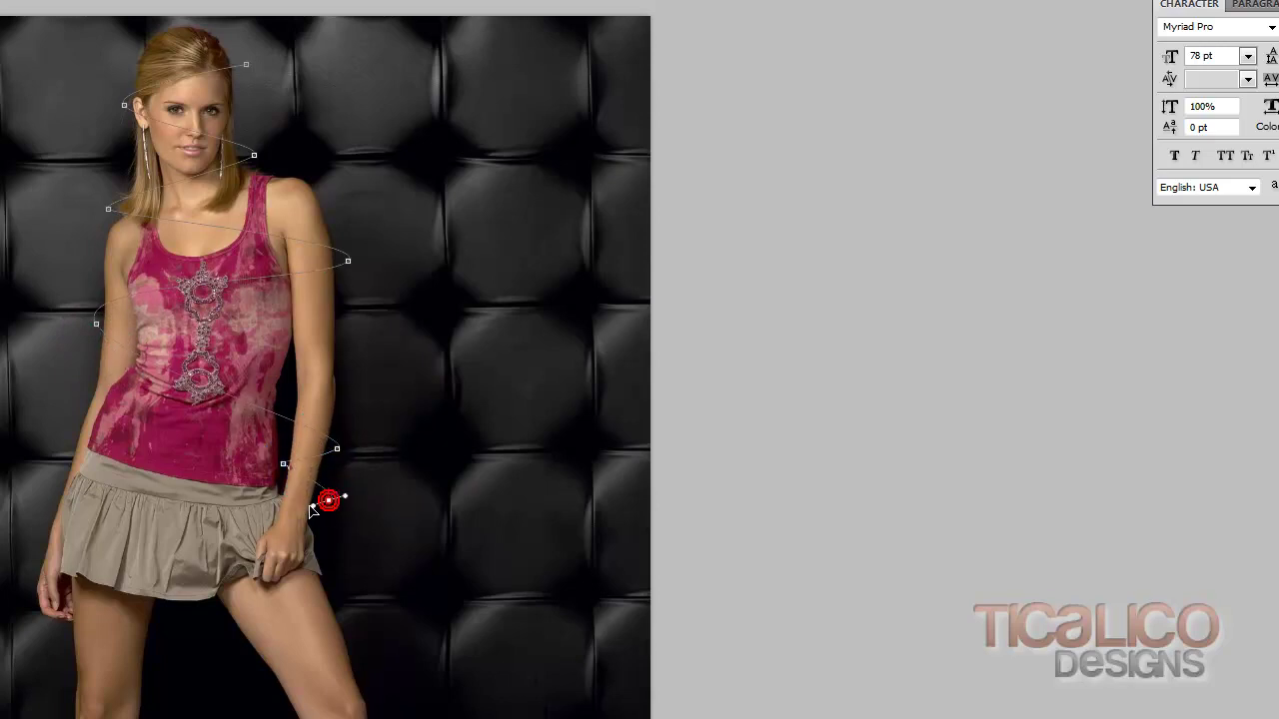
pyautogui.moveTo(313, 509); pyautogui.dragTo(308, 506)
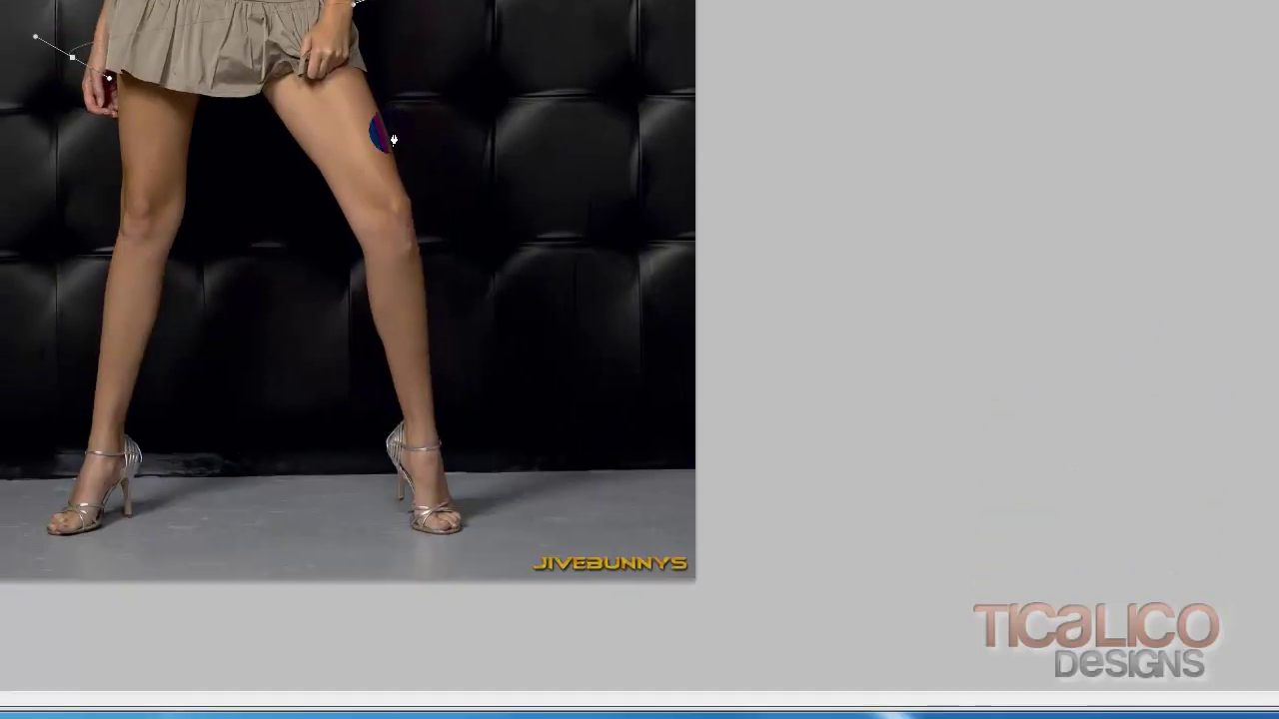
# Step: Continue the winding Pen path across both thighs and down one leg to the foot, and end it there
pyautogui.moveTo(372, 558); pyautogui.dragTo(376, 572)
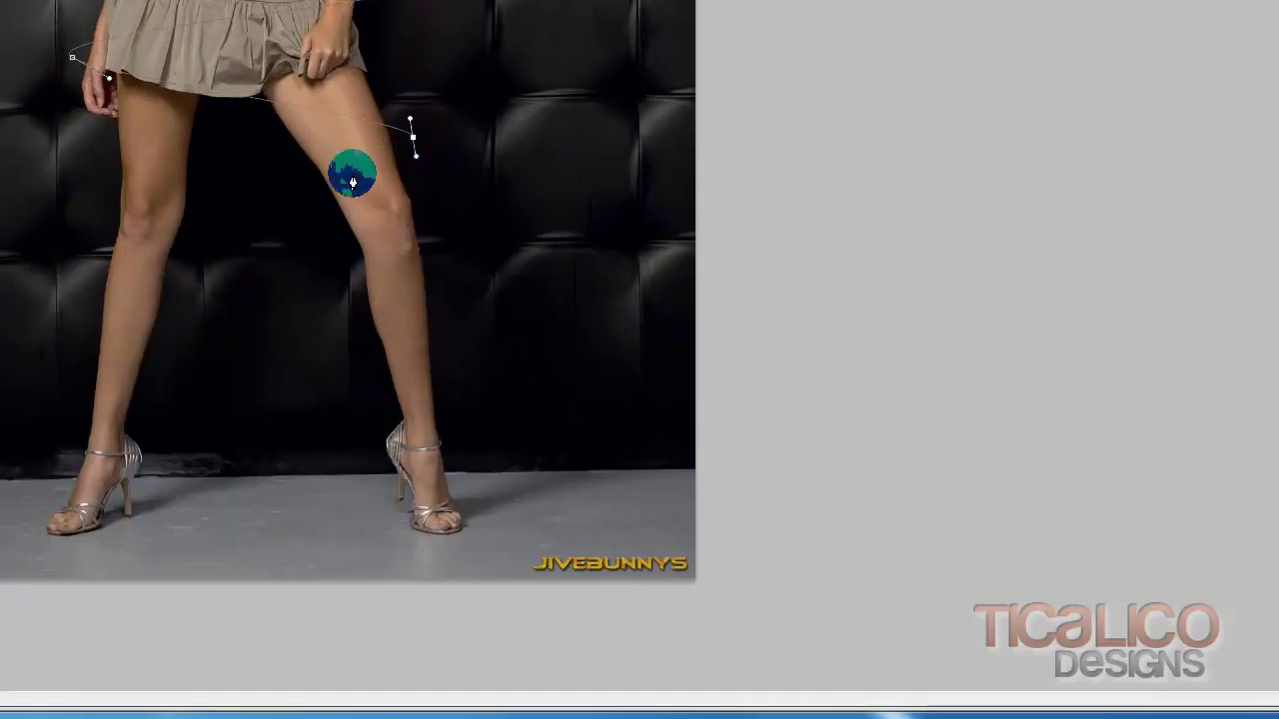
pyautogui.moveTo(89, 216); pyautogui.dragTo(113, 247)
pyautogui.moveTo(175, 284); pyautogui.dragTo(100, 336)
pyautogui.moveTo(139, 400); pyautogui.dragTo(142, 397)
pyautogui.click(71, 434)
pyautogui.click(117, 479)
pyautogui.moveTo(64, 503); pyautogui.dragTo(80, 530)
pyautogui.keyDown('ctrl'); pyautogui.click(296, 568); pyautogui.keyUp('ctrl')
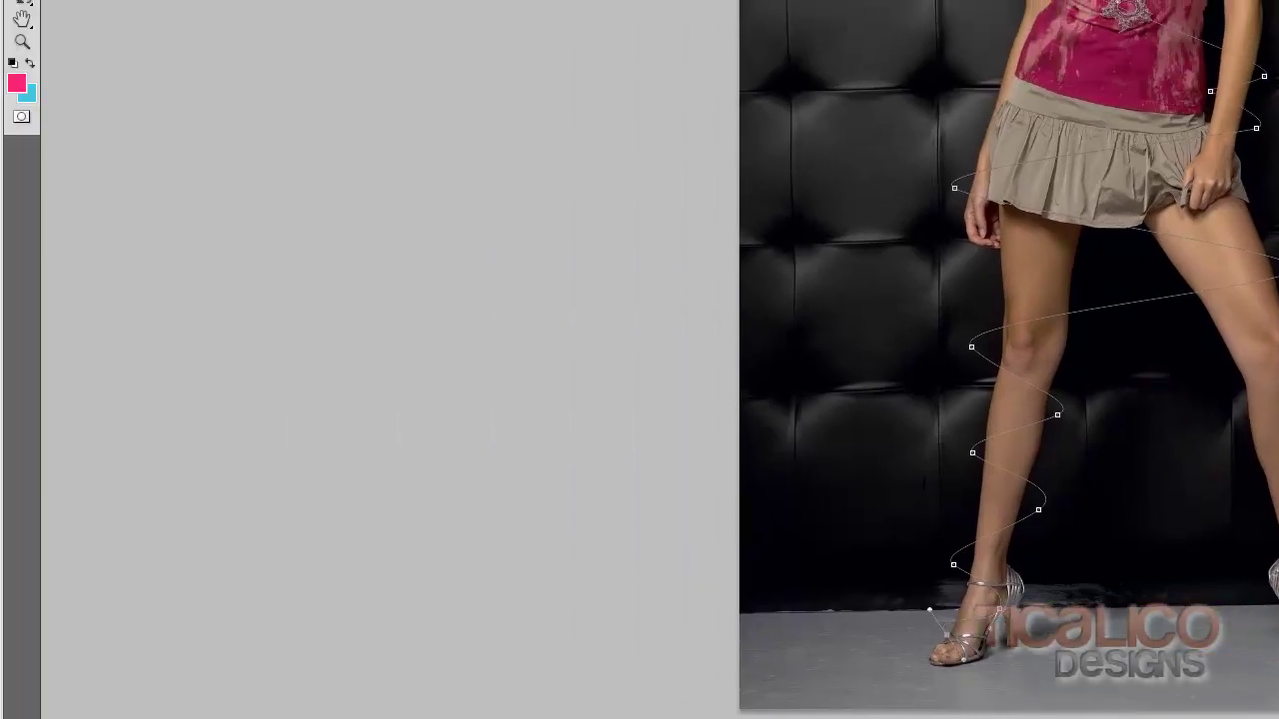
# Step: Swap the foreground and background colors so that light blue is the foreground color
pyautogui.click(30, 66)
pyautogui.click(31, 64)
pyautogui.click(31, 63)
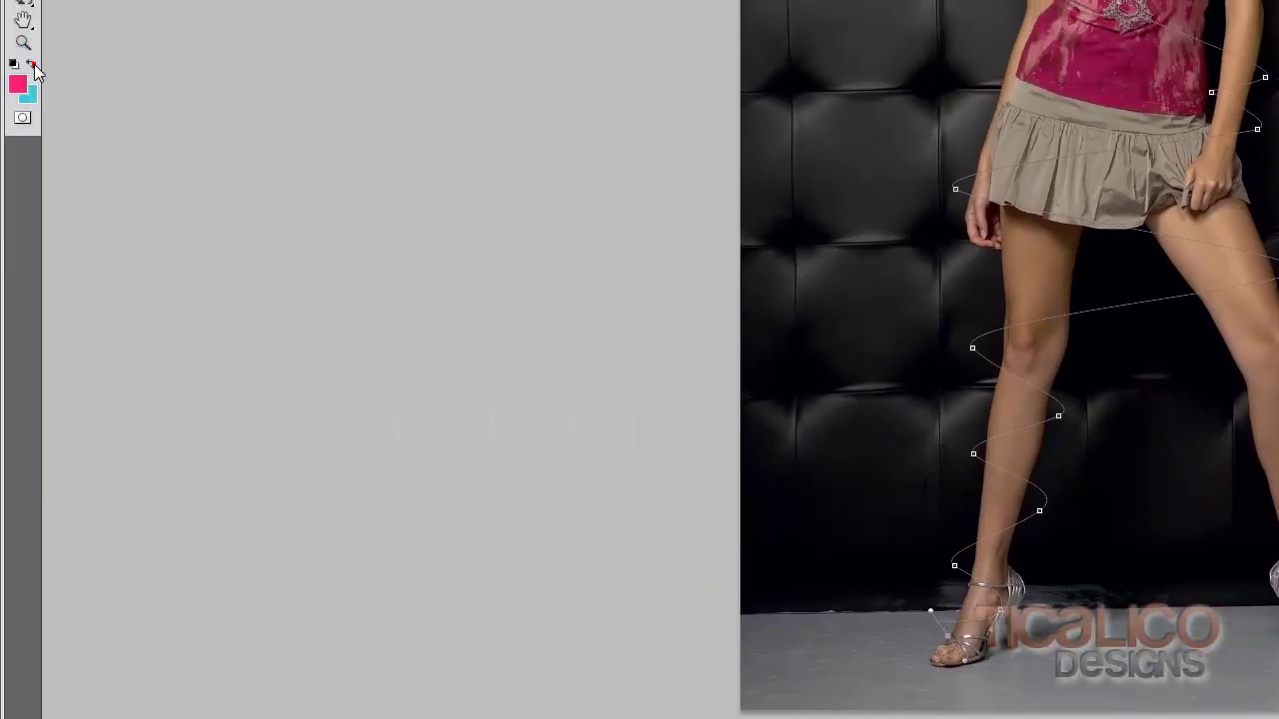
pyautogui.click(35, 60)
pyautogui.click(31, 61)
pyautogui.click(31, 60)
pyautogui.click(32, 64)
pyautogui.click(31, 61)
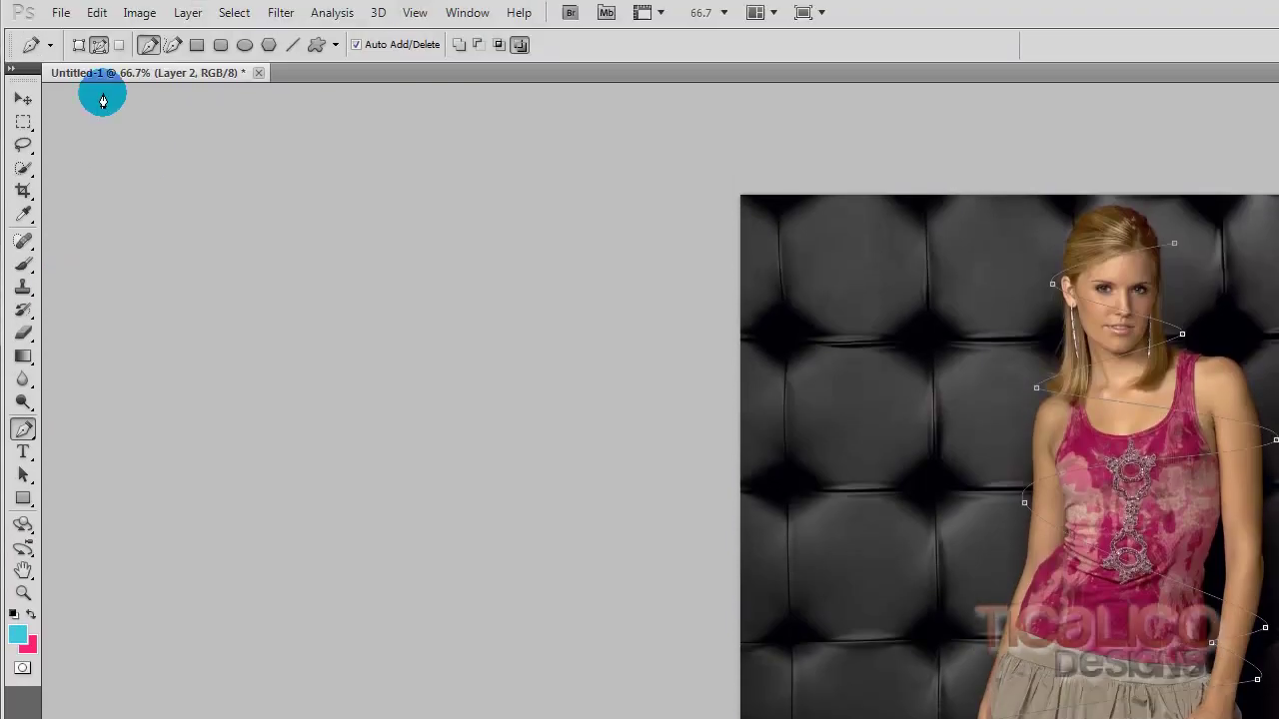
# Step: Set up the Brush tool with a small soft round preset at 0% hardness
pyautogui.click(28, 281)
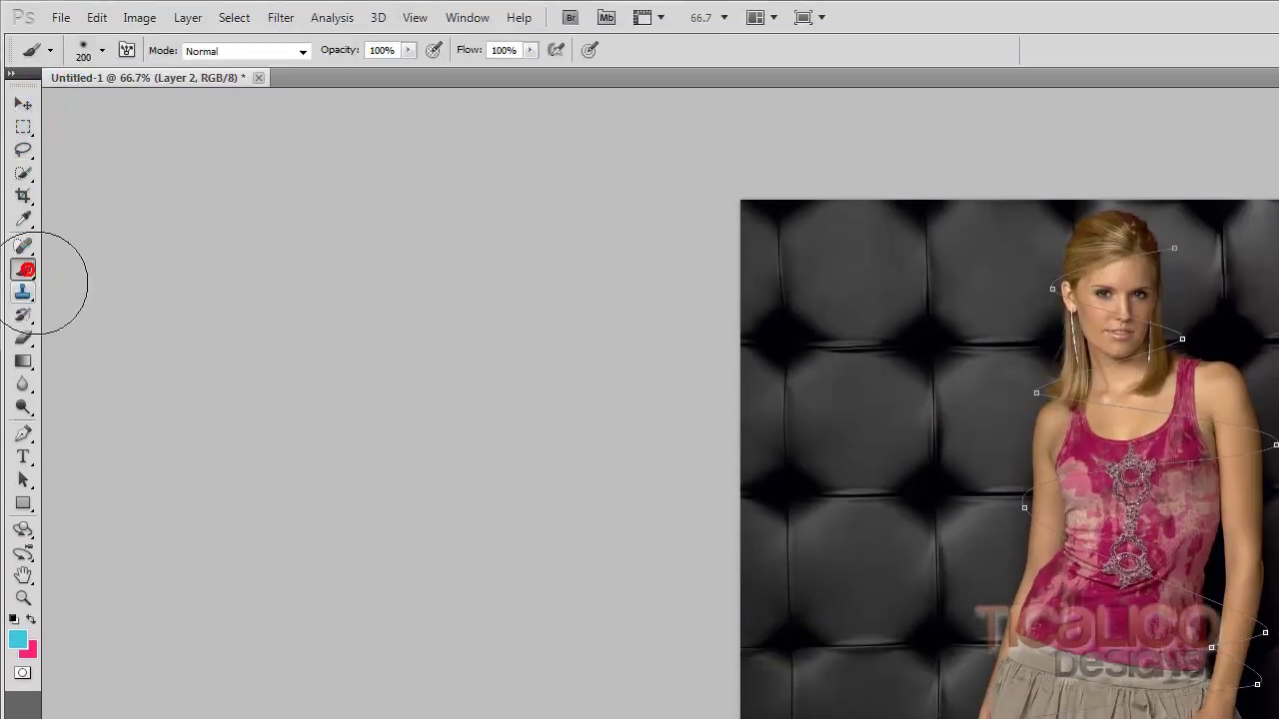
pyautogui.click(104, 53)
pyautogui.click(227, 210)
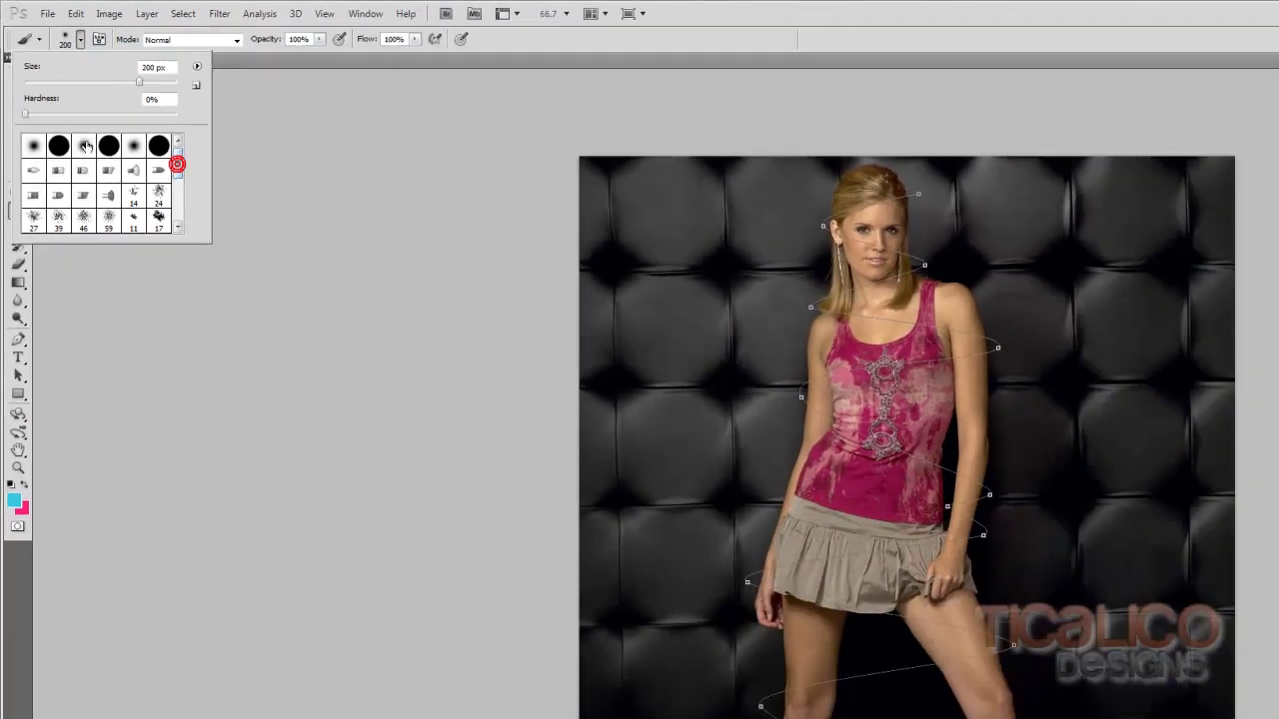
pyautogui.doubleClick(111, 184)
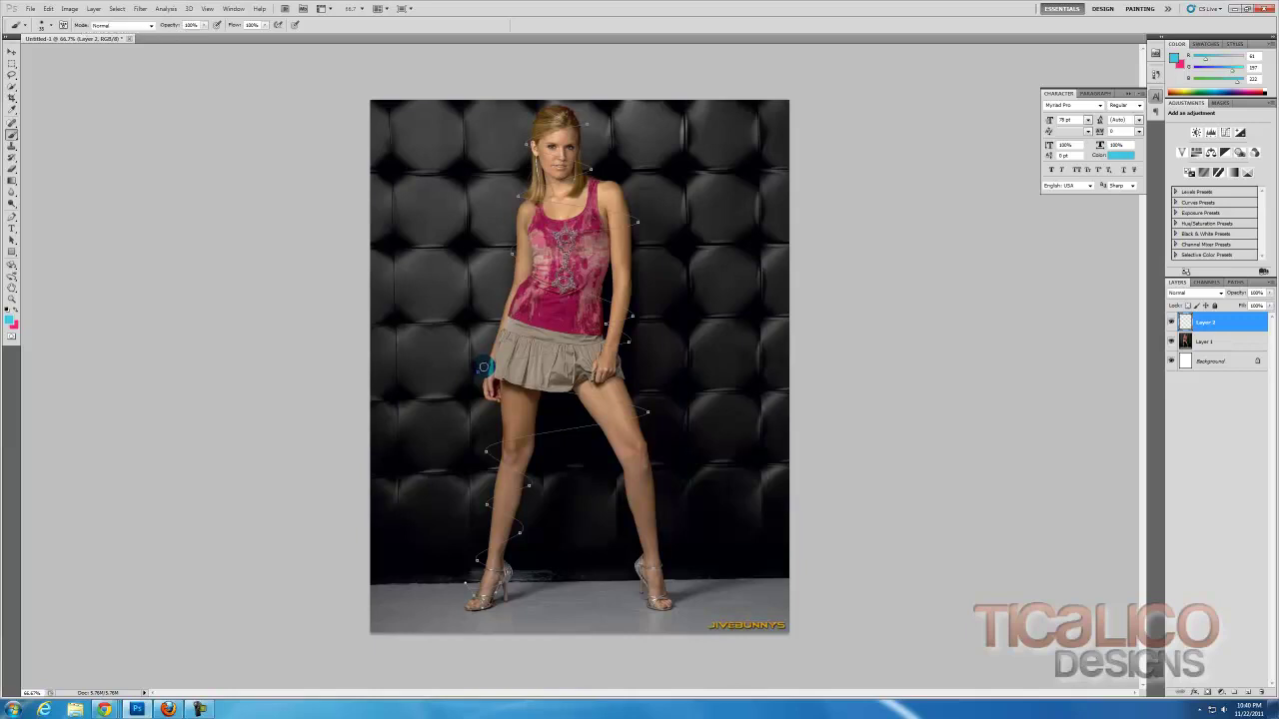
pyautogui.click(51, 27)
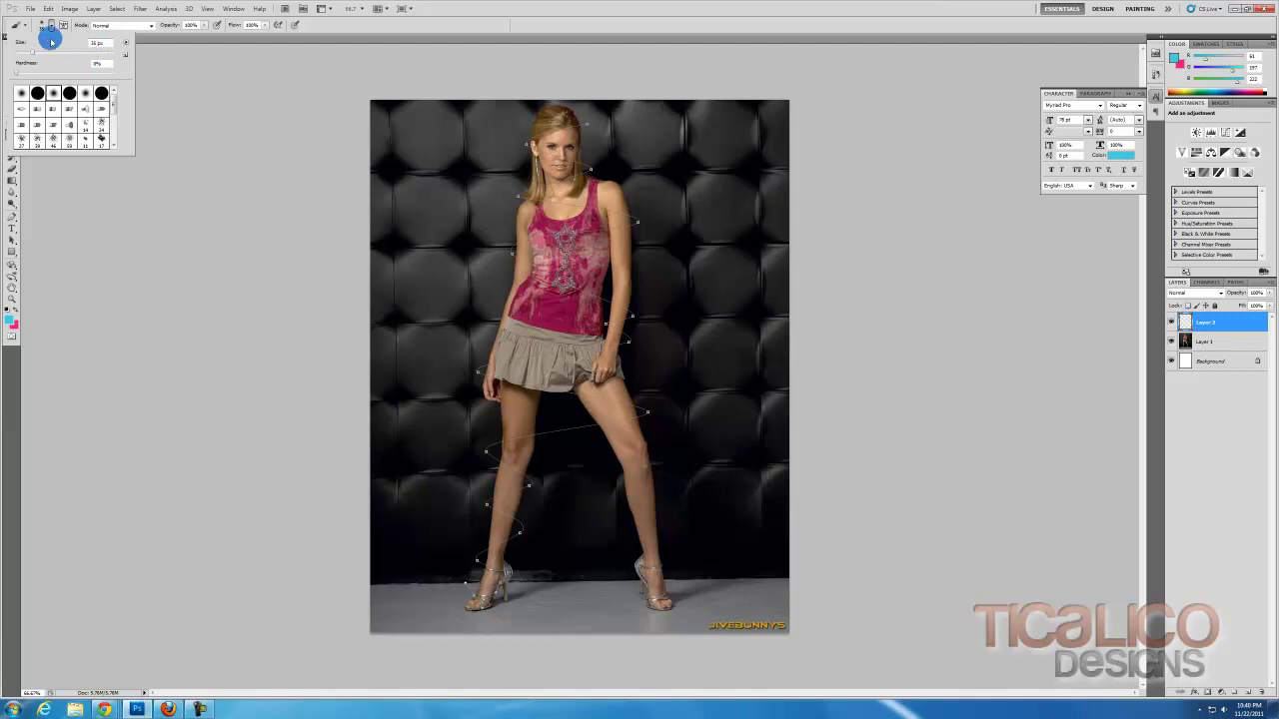
pyautogui.click(467, 13)
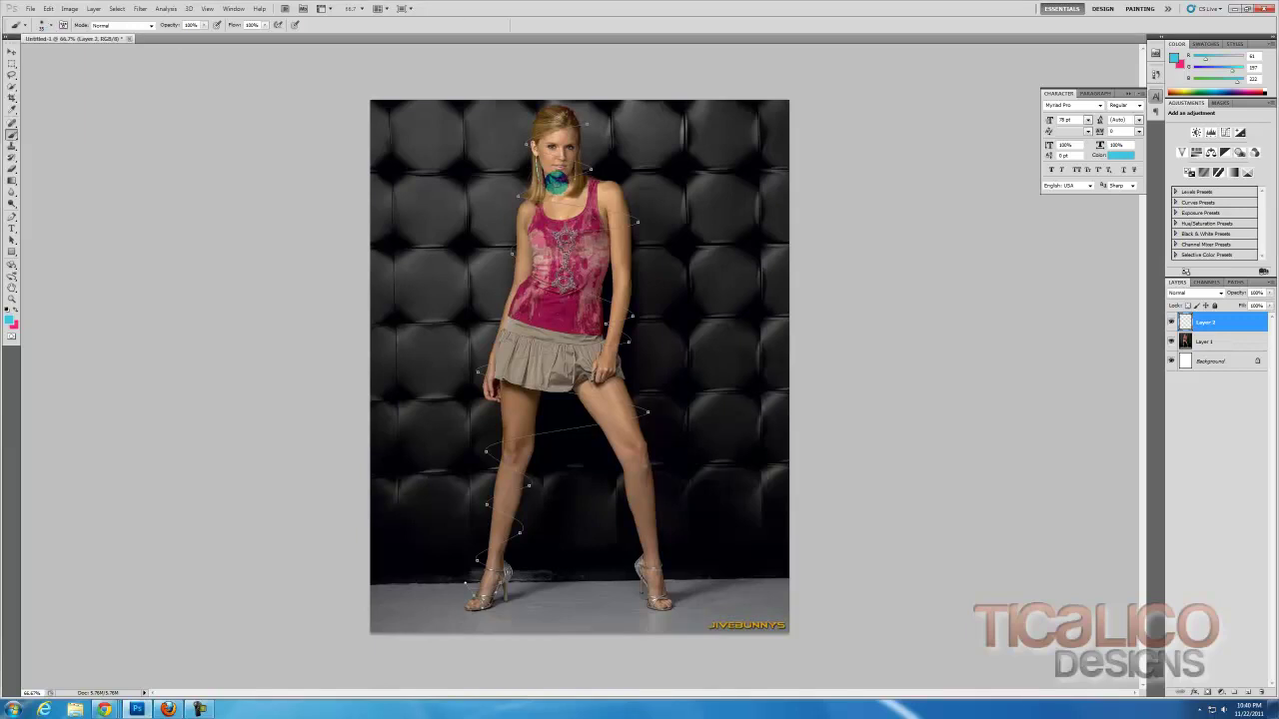
# Step: Stroke the winding path with the Brush tool and Simulate Pressure enabled
pyautogui.press('p')
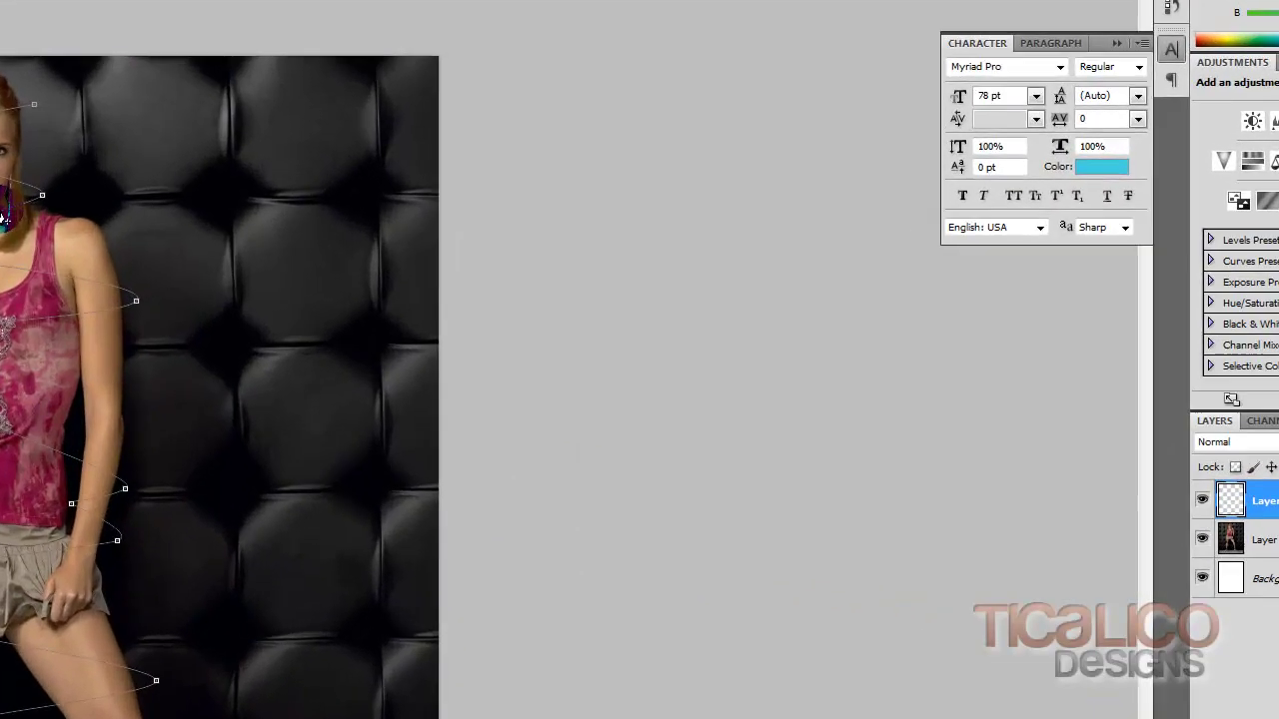
pyautogui.rightClick(573, 178)
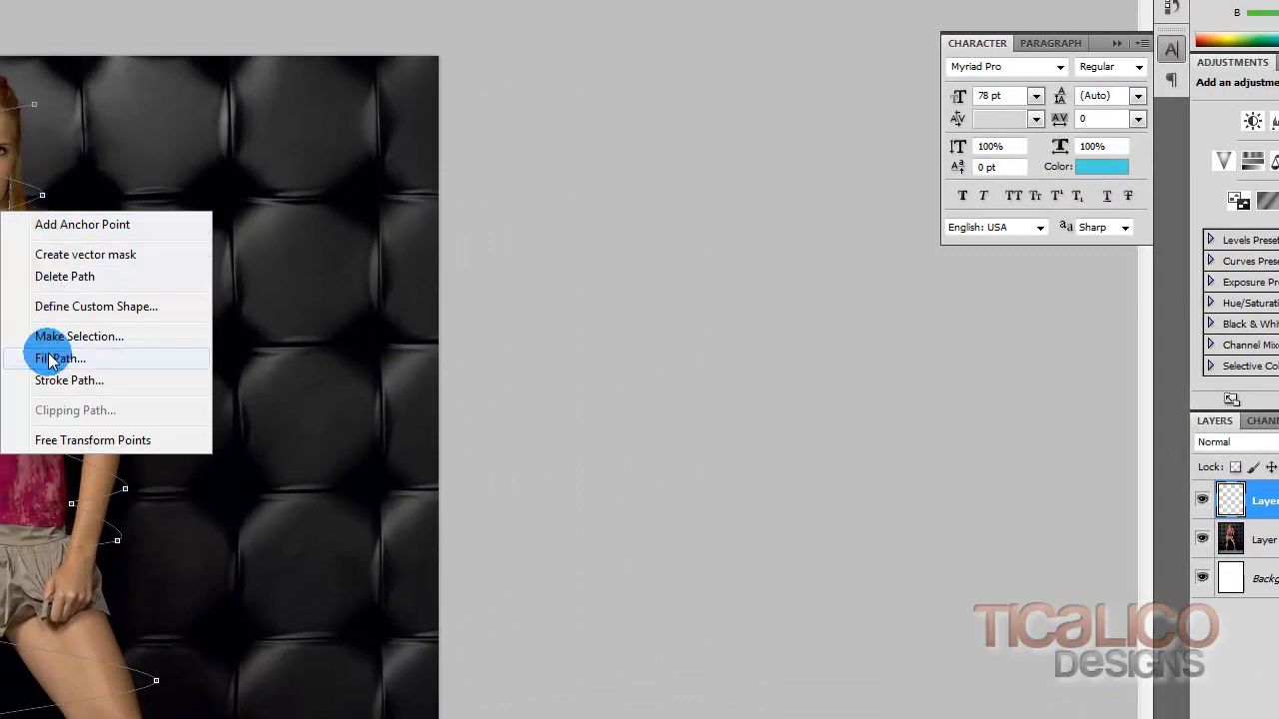
pyautogui.click(50, 388)
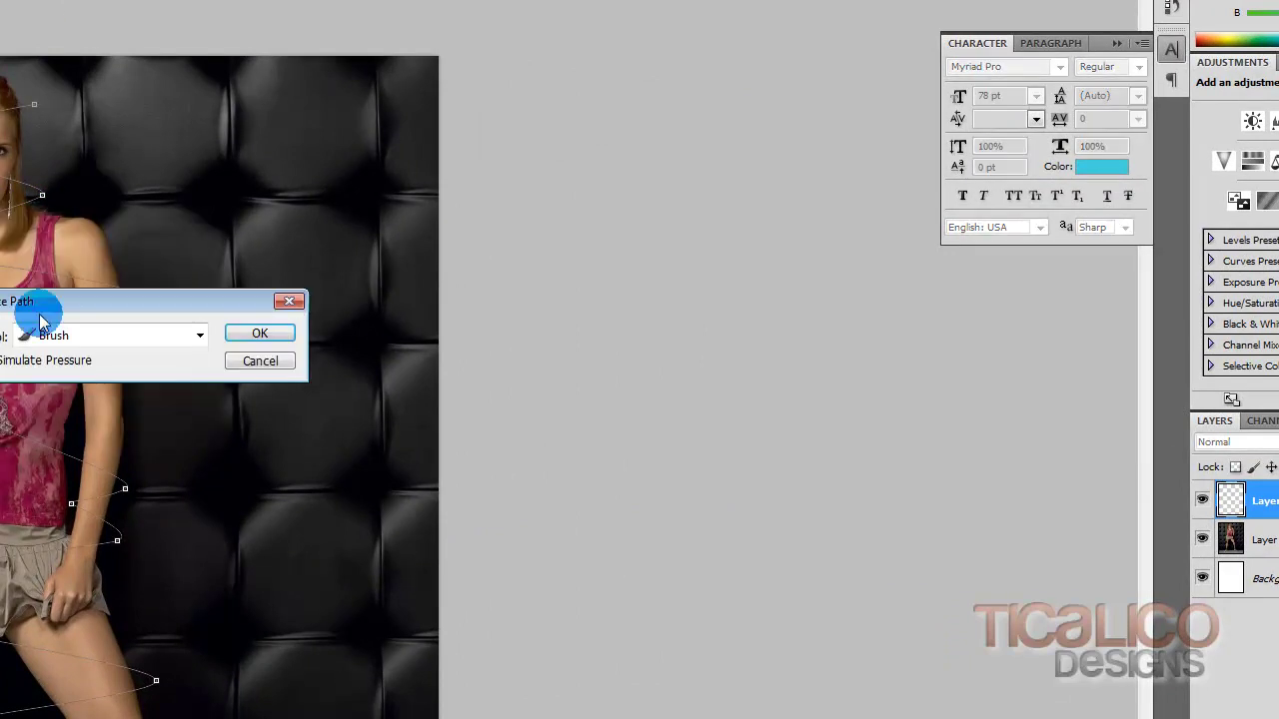
pyautogui.click(199, 338)
pyautogui.click(87, 372)
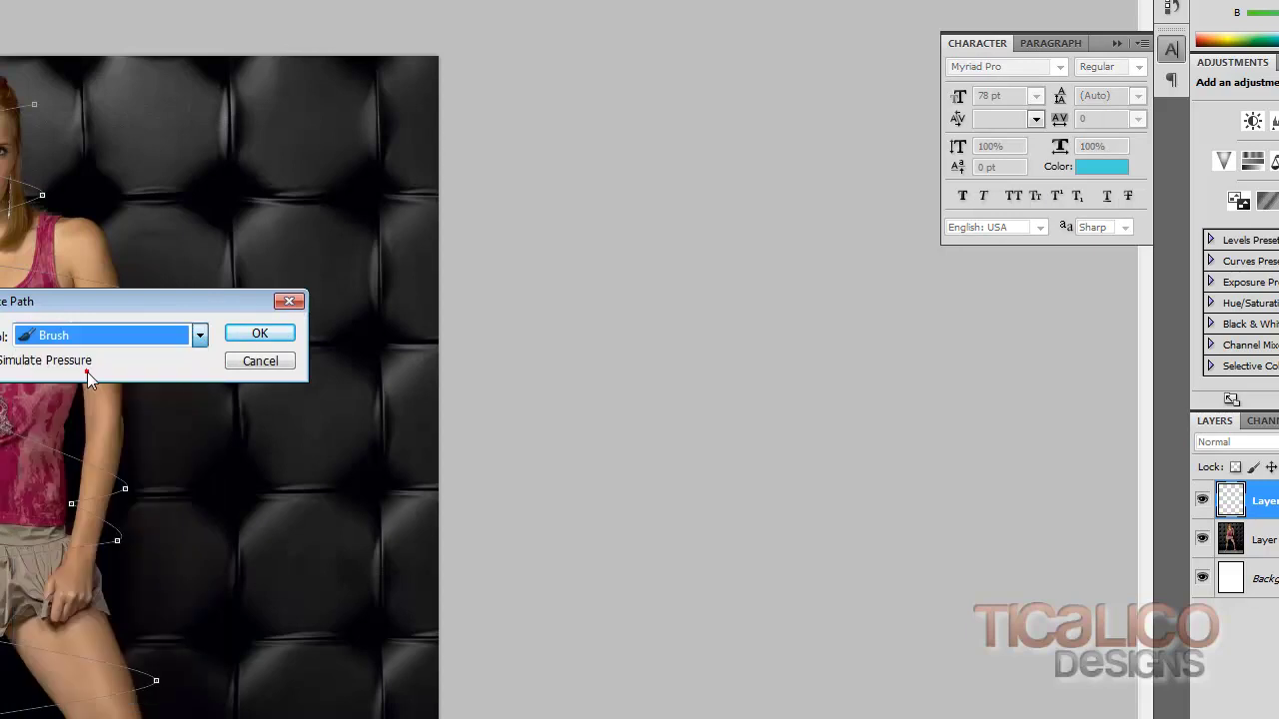
pyautogui.click(10, 366)
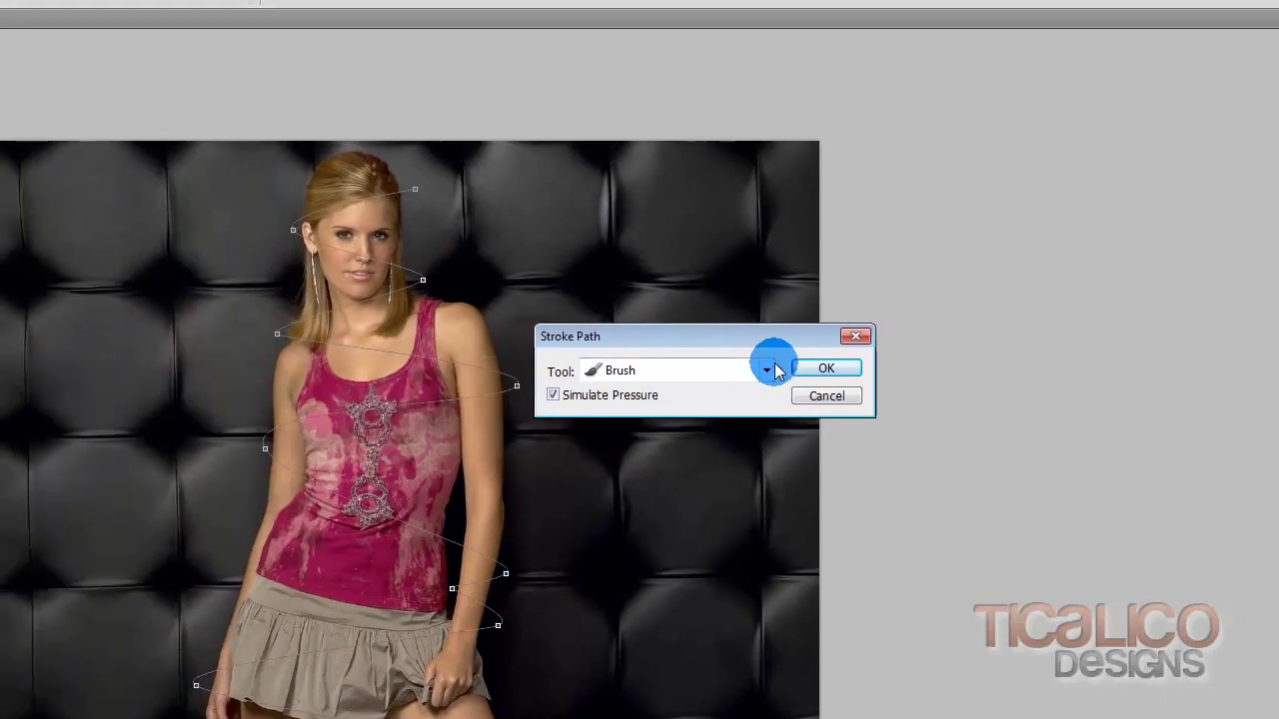
pyautogui.click(810, 375)
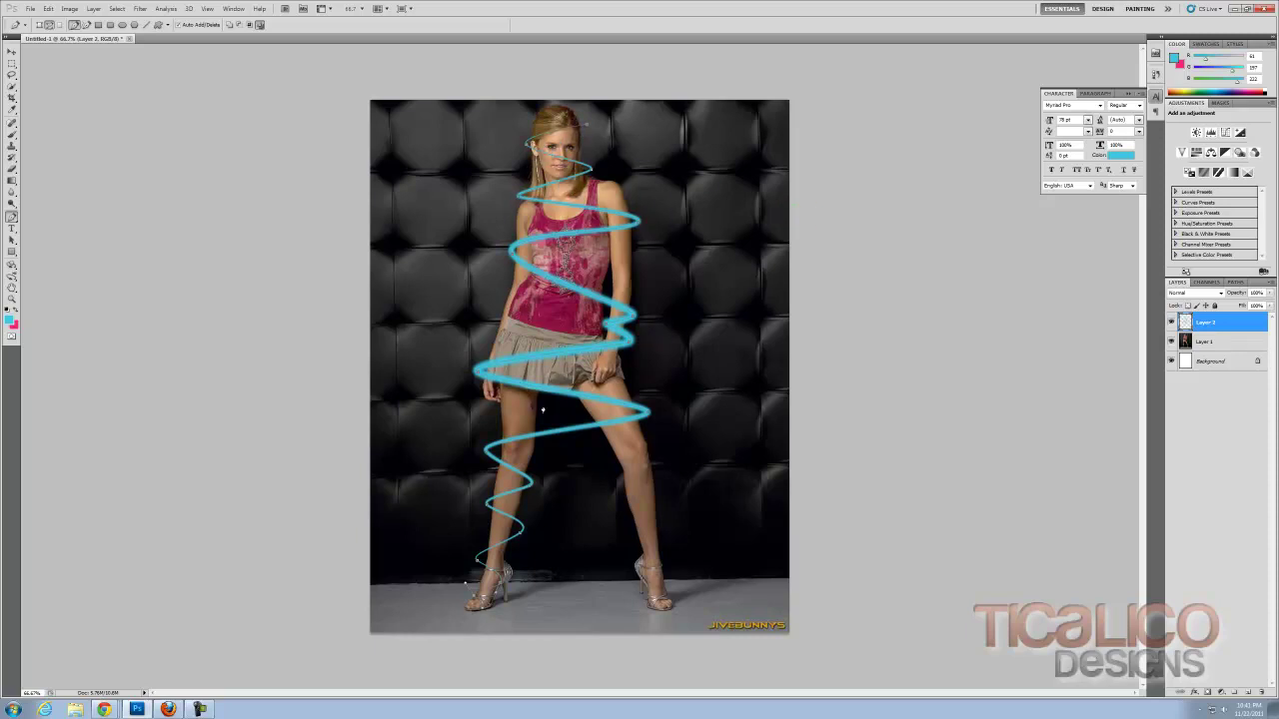
# Step: Delete the winding work path, keeping the painted light-blue stroke on its layer
pyautogui.rightClick(577, 354)
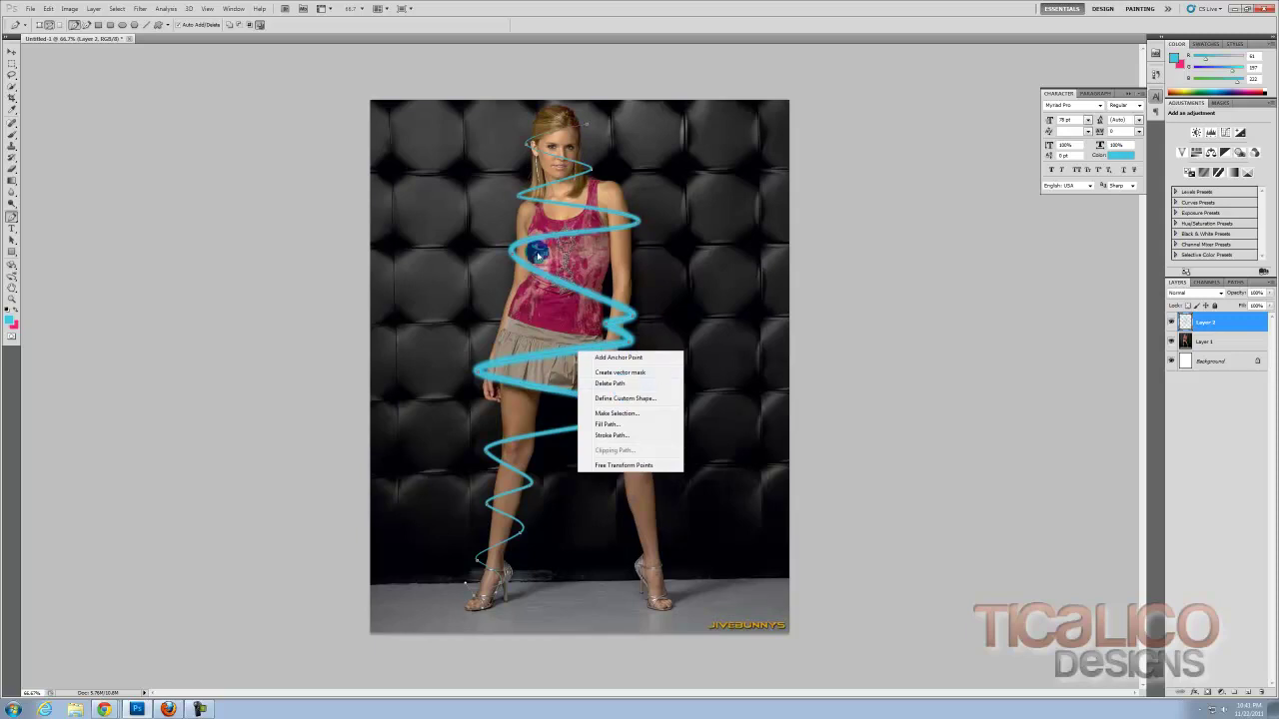
pyautogui.rightClick(557, 284)
pyautogui.click(553, 244)
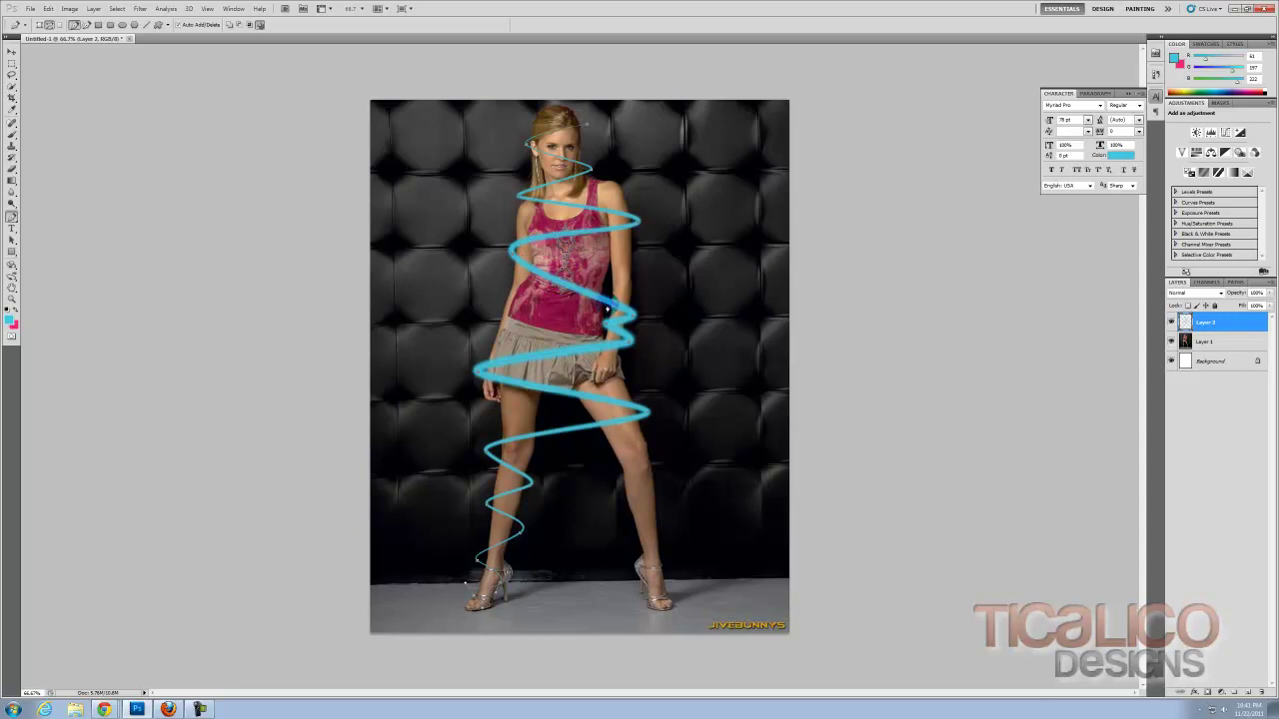
pyautogui.rightClick(568, 233)
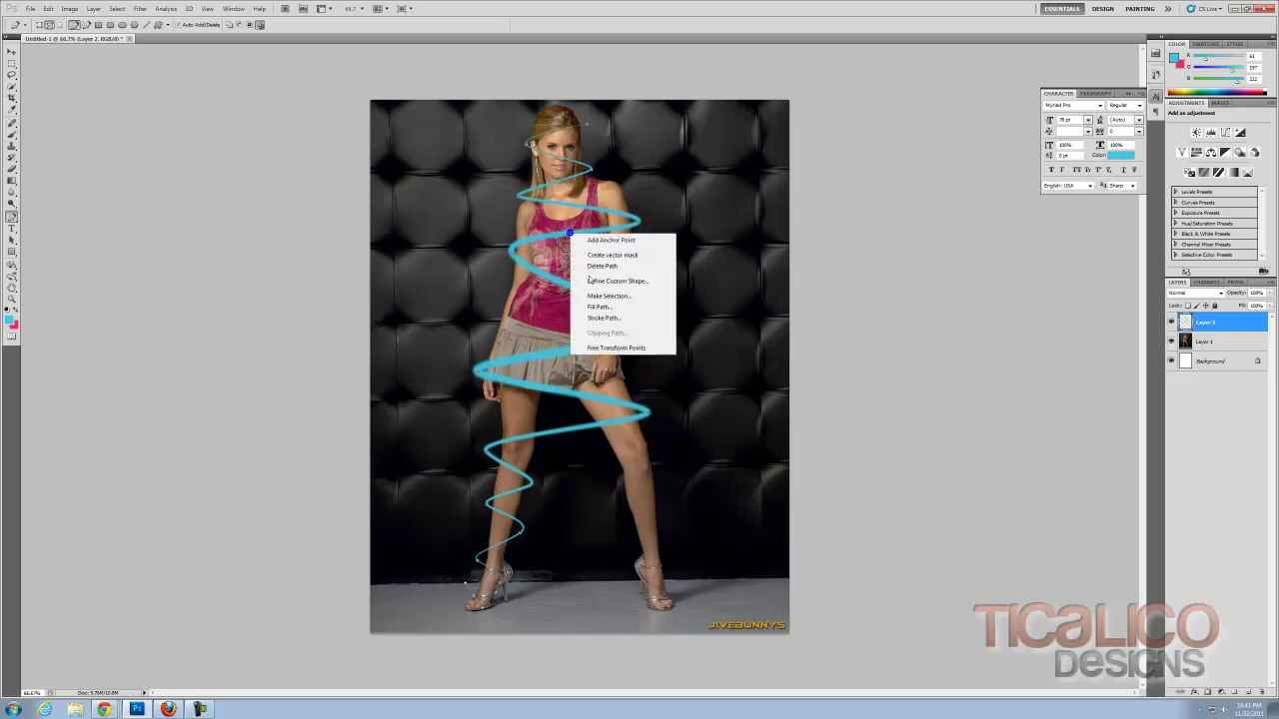
pyautogui.click(609, 267)
pyautogui.click(850, 371)
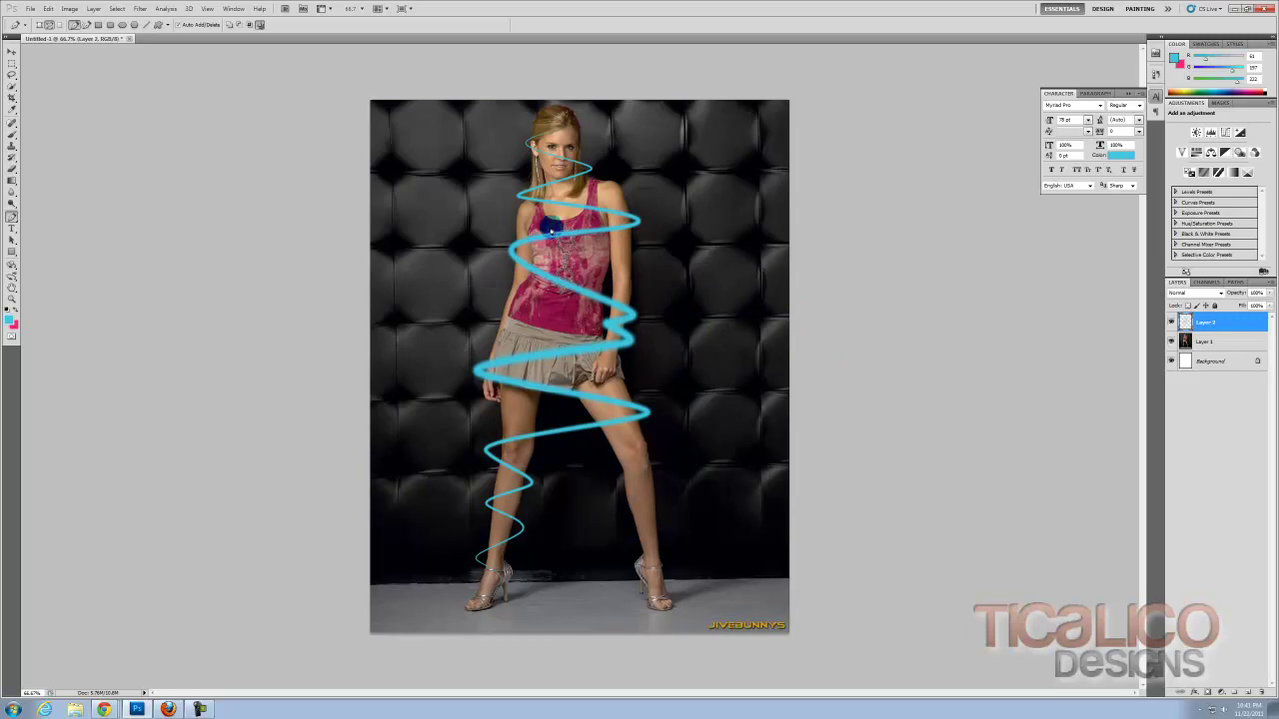
# Step: Set up the Eraser with a smaller brush for cleaning up the streak on Layer 2 around the model's face
pyautogui.click(1219, 326)
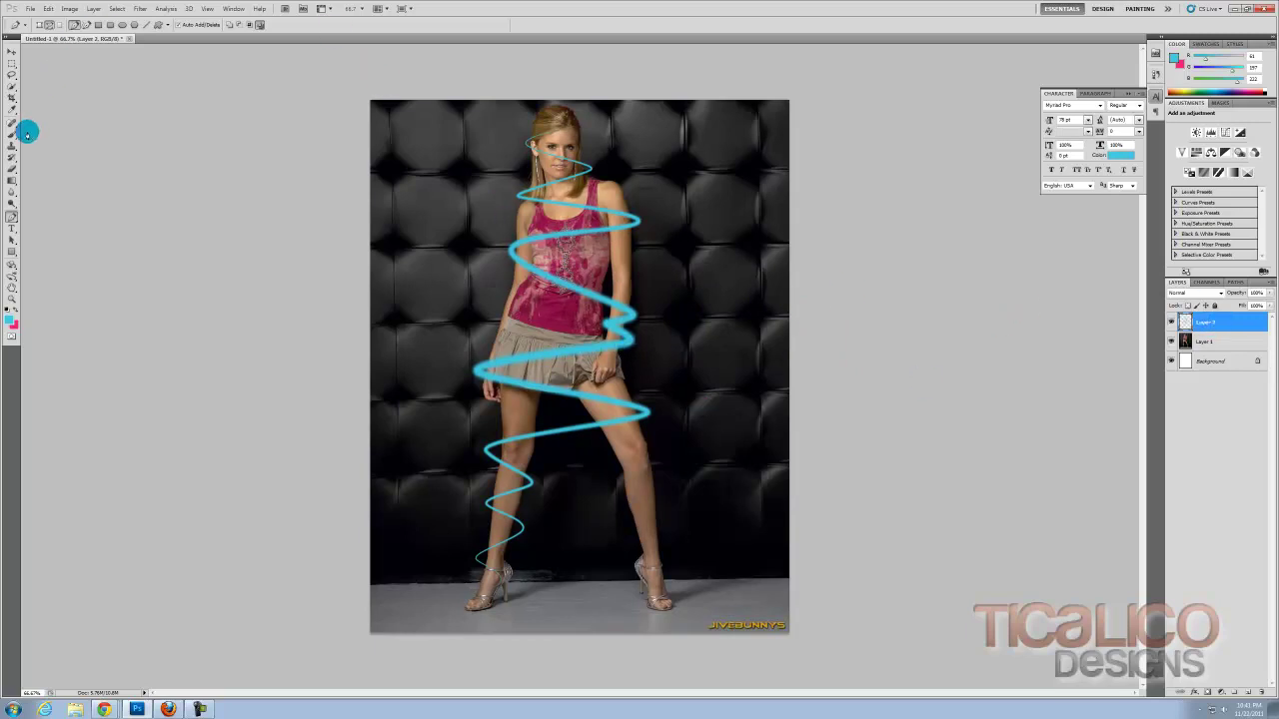
pyautogui.click(12, 170)
pyautogui.press('space')
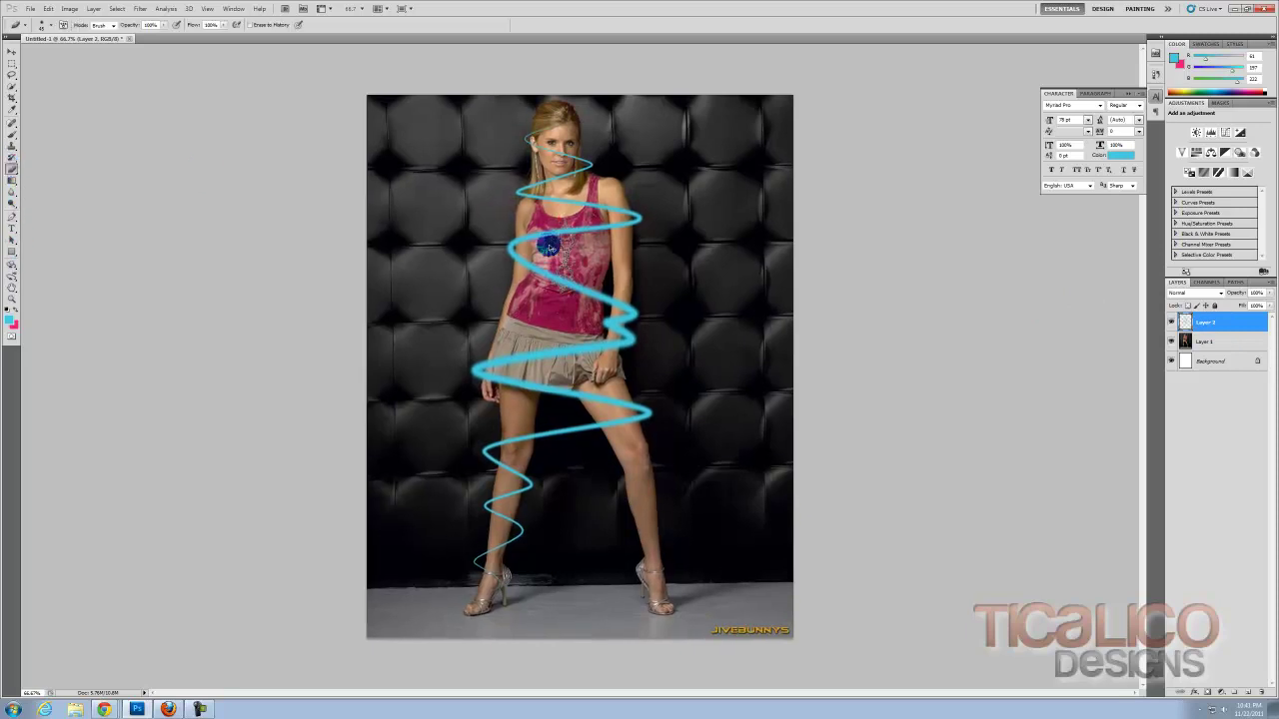
pyautogui.hotkey('ctrl', '+')
pyautogui.press('space')
pyautogui.moveTo(577, 128); pyautogui.dragTo(568, 284)
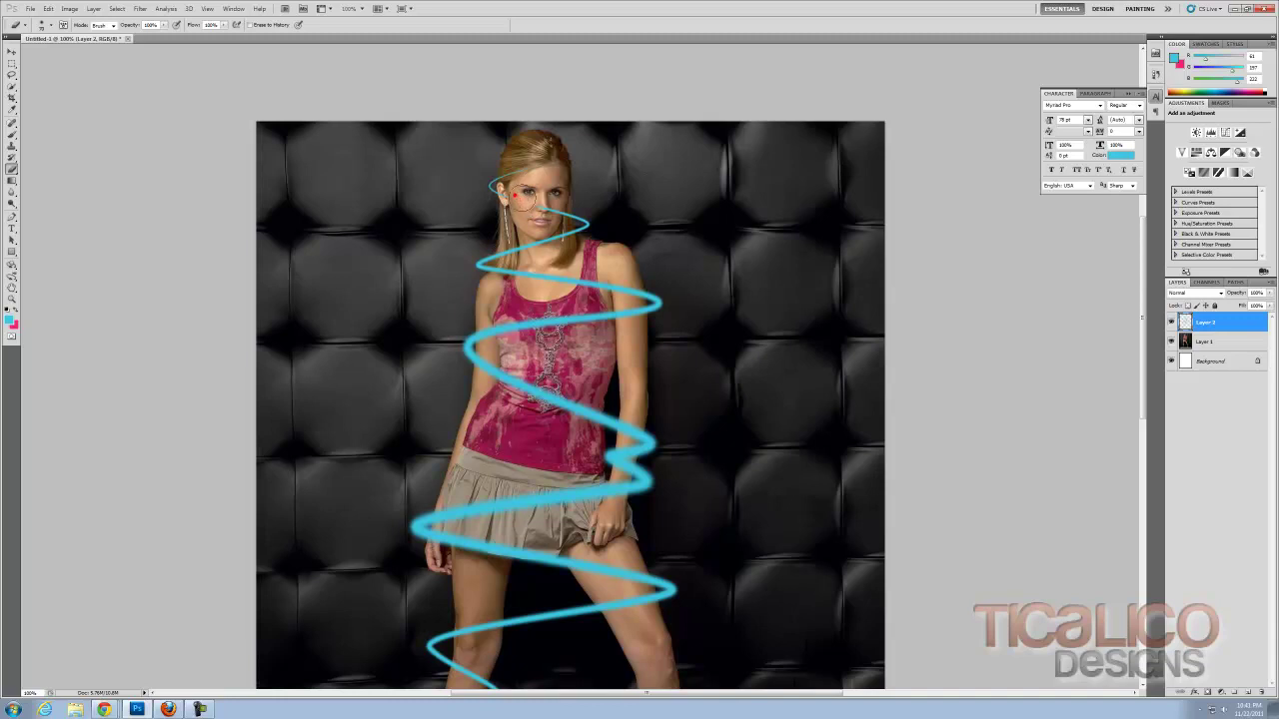
pyautogui.hotkey('ctrl', '+')
pyautogui.moveTo(495, 172); pyautogui.dragTo(500, 714)
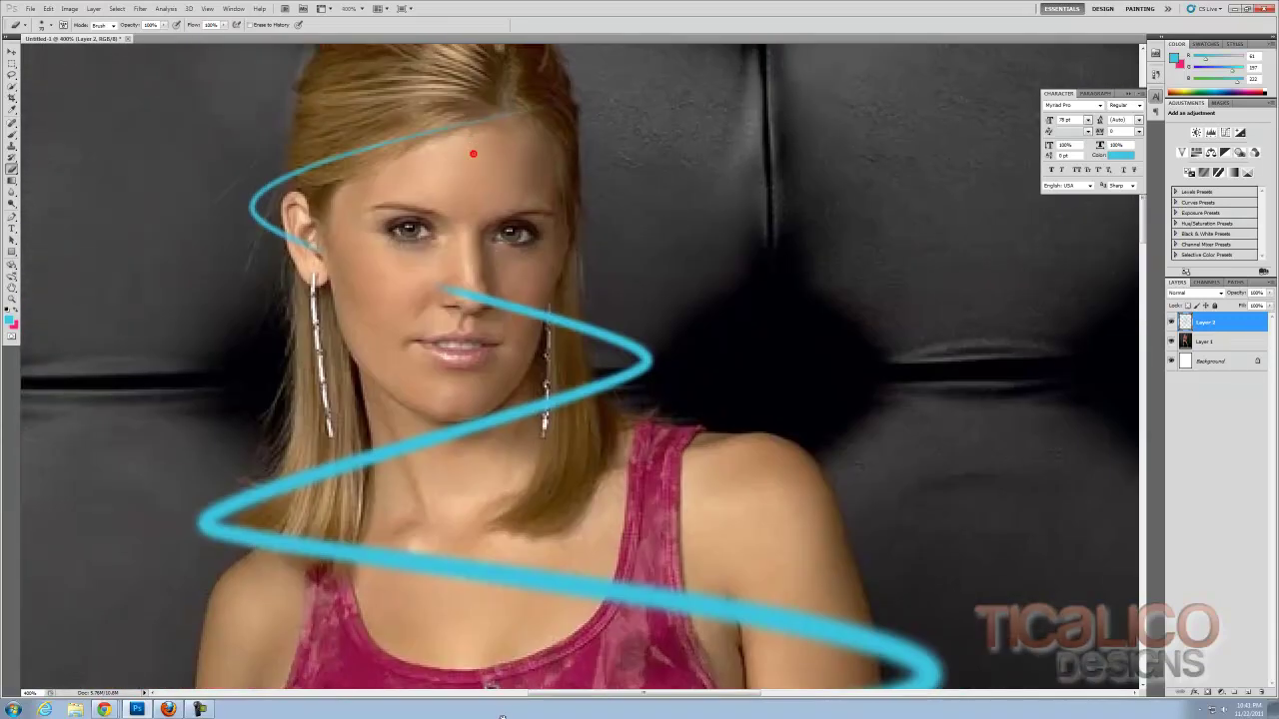
pyautogui.click(466, 384)
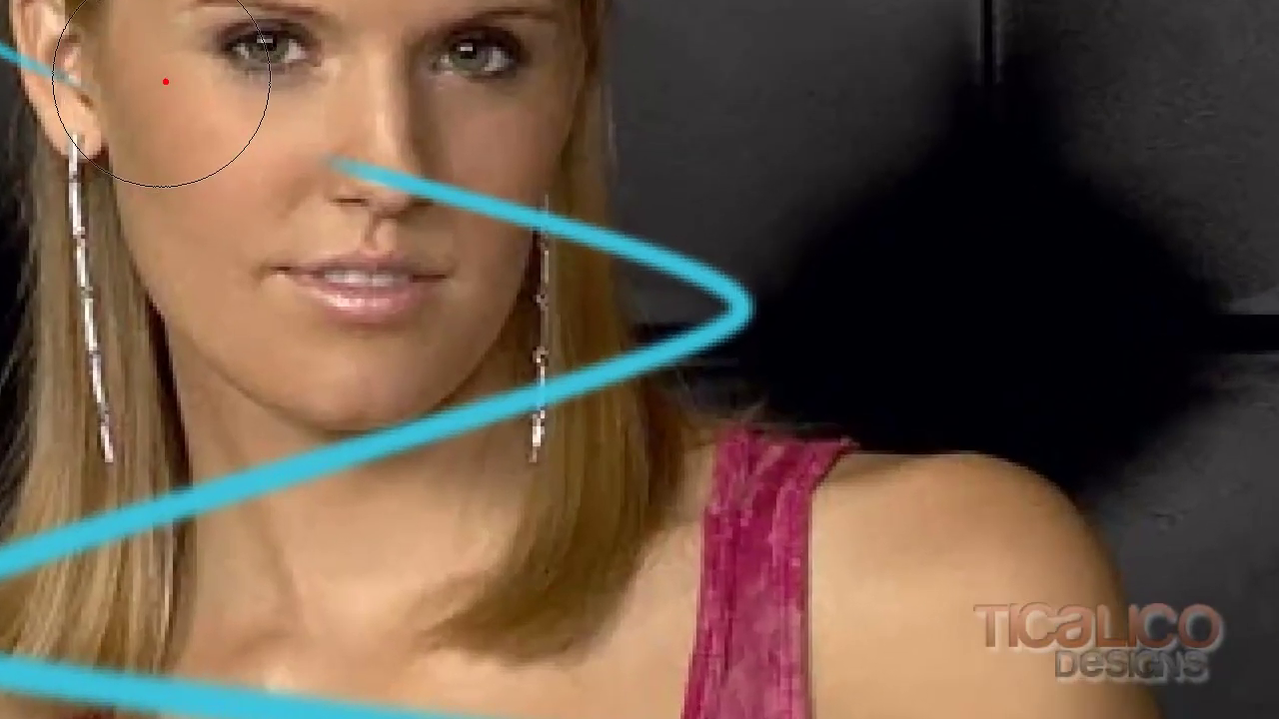
pyautogui.click(166, 71)
pyautogui.press('[')
pyautogui.press('[')
pyautogui.press('[')
pyautogui.press('[')
pyautogui.press('[')
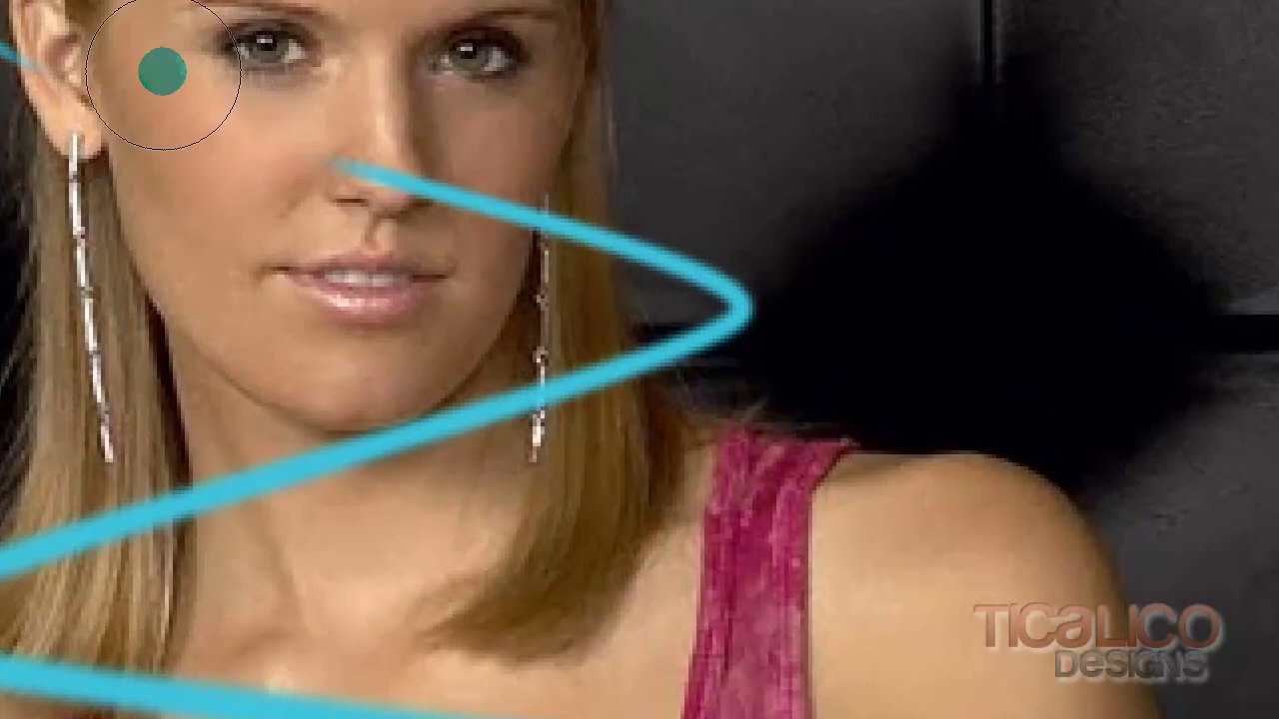
pyautogui.press('[')
pyautogui.press('[')
# Step: Erase the streak section crossing the ear, cheek, nose and hair so it appears to pass behind the head
pyautogui.click(66, 64)
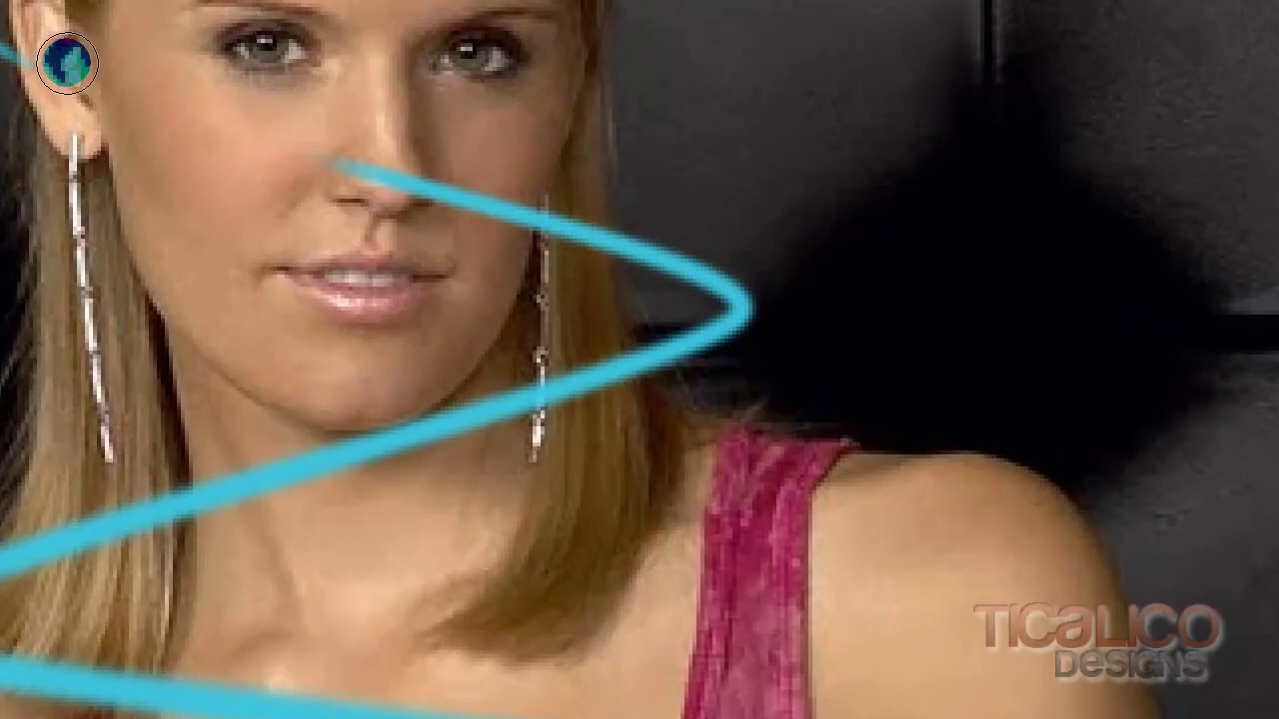
pyautogui.click(269, 223)
pyautogui.moveTo(375, 184); pyautogui.dragTo(565, 240)
pyautogui.click(570, 241)
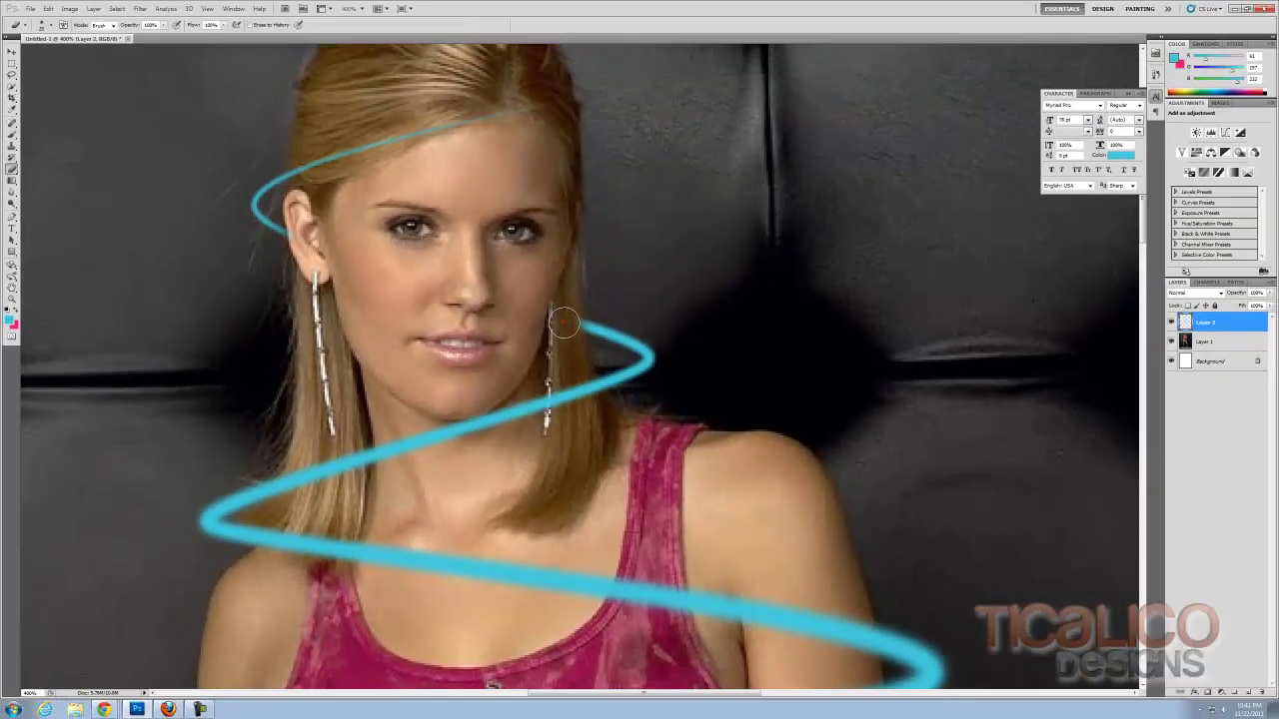
# Step: Erase the streak sections across the neckline and upper arm and across the lower part of the pink top
pyautogui.moveTo(562, 483); pyautogui.dragTo(607, 260)
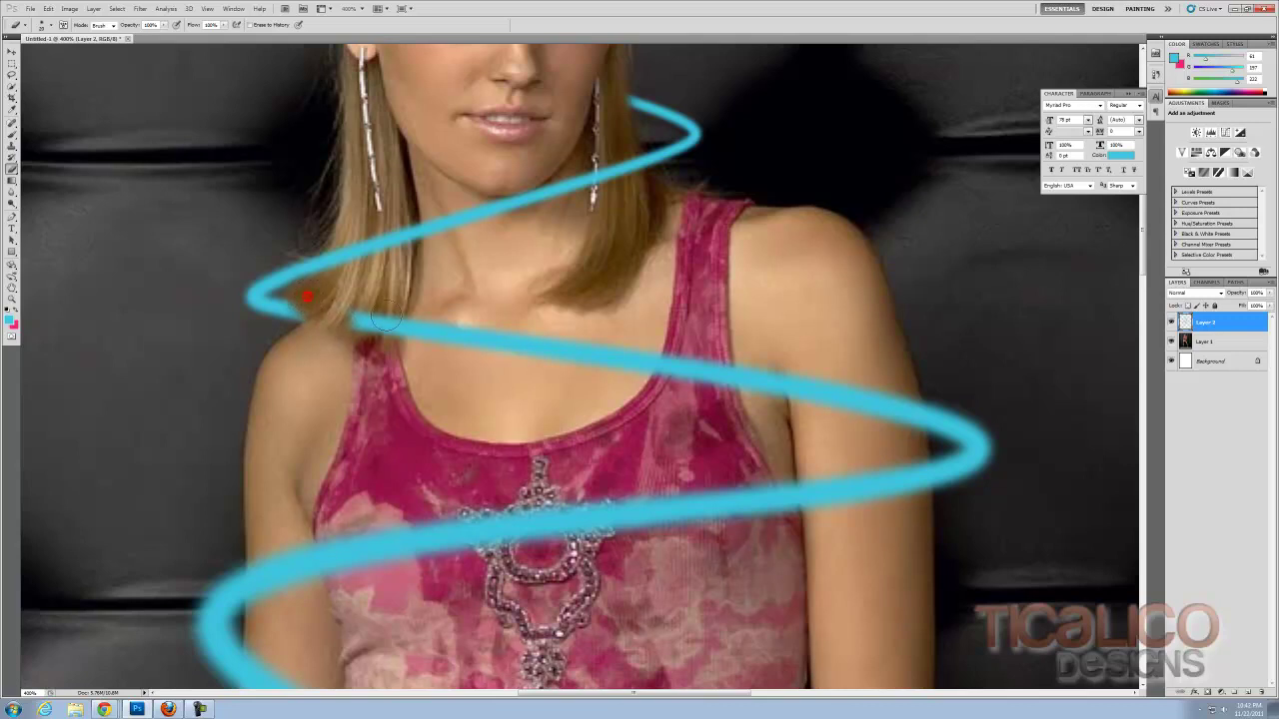
pyautogui.moveTo(345, 320)
pyautogui.mouseDown()
pyautogui.moveTo(621, 361)
pyautogui.moveTo(401, 323)
pyautogui.moveTo(403, 337)
pyautogui.moveTo(716, 411)
pyautogui.moveTo(732, 390)
pyautogui.moveTo(713, 364)
pyautogui.moveTo(882, 409)
pyautogui.mouseUp()
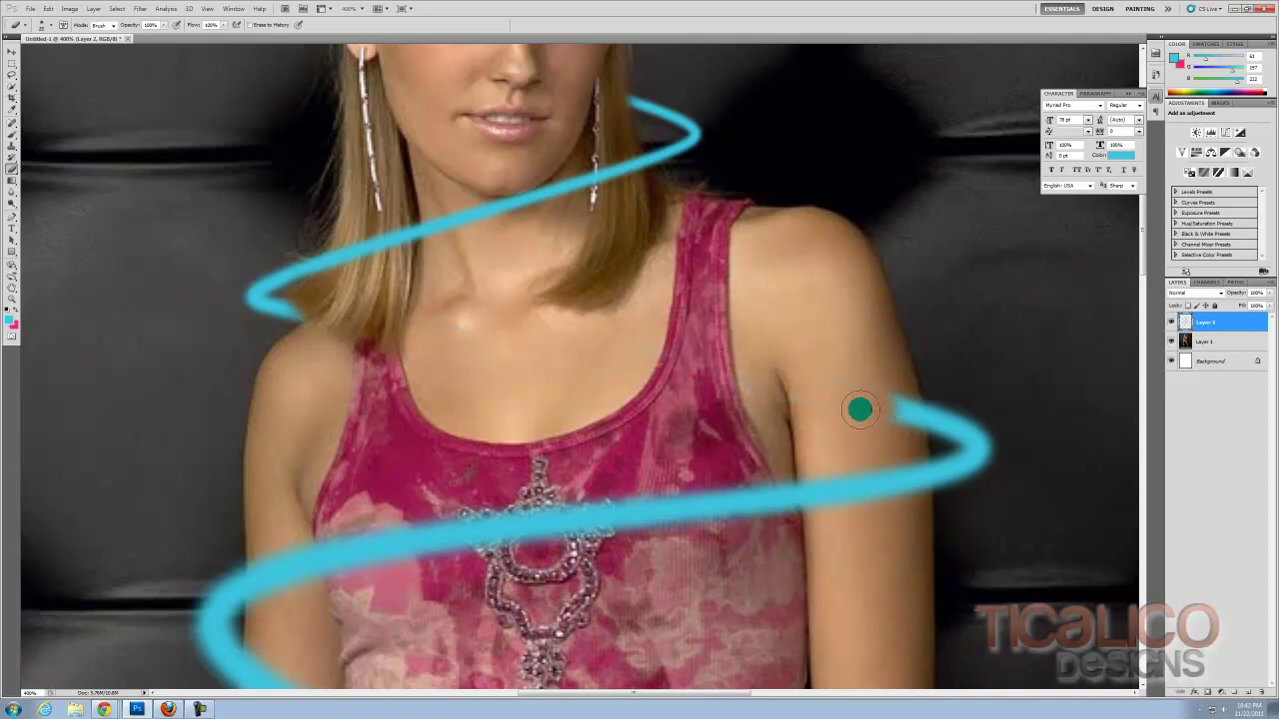
pyautogui.hotkey('ctrl', '-')
pyautogui.hotkey('ctrl', '-')
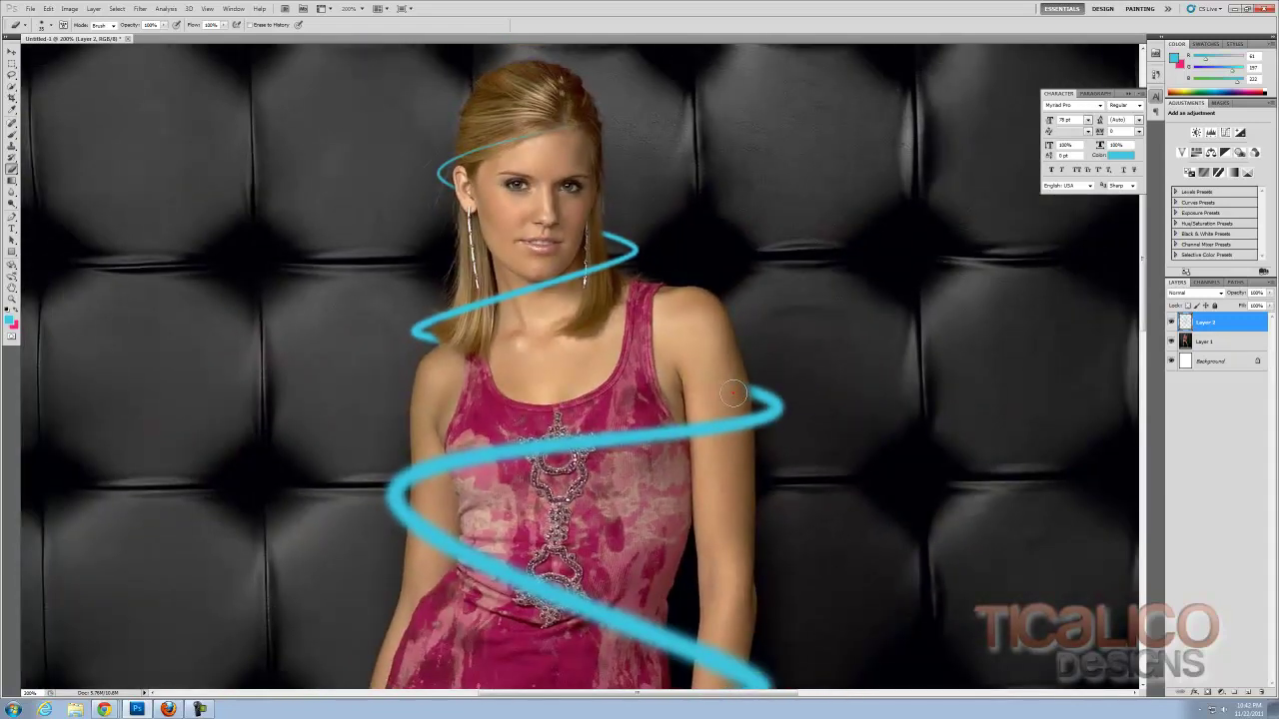
pyautogui.moveTo(661, 397); pyautogui.dragTo(704, 262)
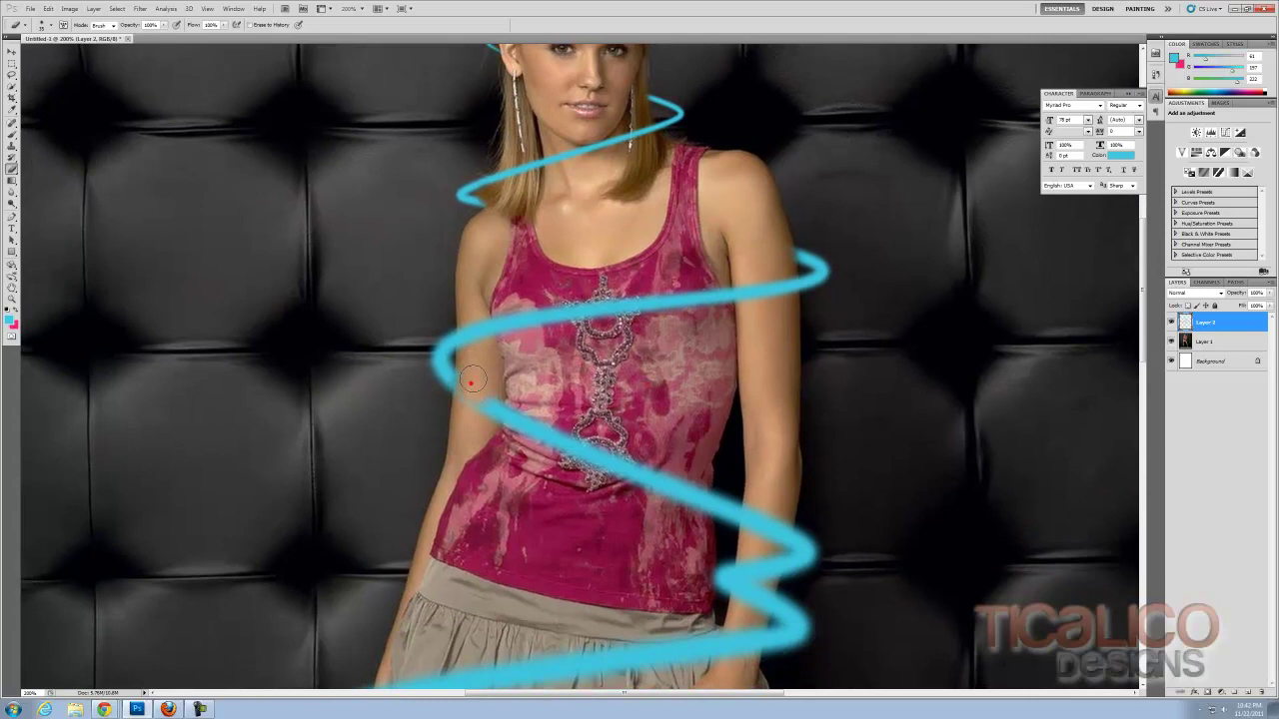
pyautogui.moveTo(473, 385)
pyautogui.mouseDown()
pyautogui.moveTo(610, 466)
pyautogui.moveTo(492, 429)
pyautogui.moveTo(686, 495)
pyautogui.moveTo(659, 492)
pyautogui.moveTo(570, 417)
pyautogui.moveTo(671, 491)
pyautogui.mouseUp()
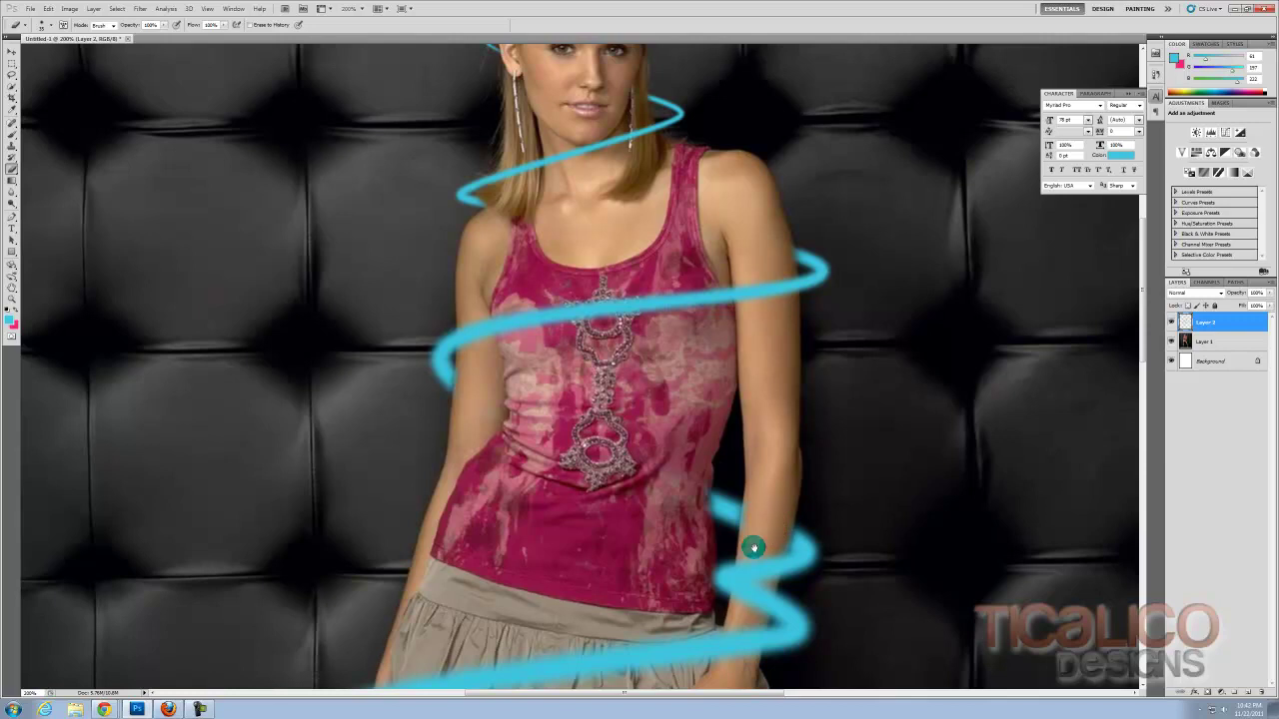
# Step: Erase the streak sections crossing the forearm, the lower front of the skirt and the thigh
pyautogui.scroll(-4, 757, 548)
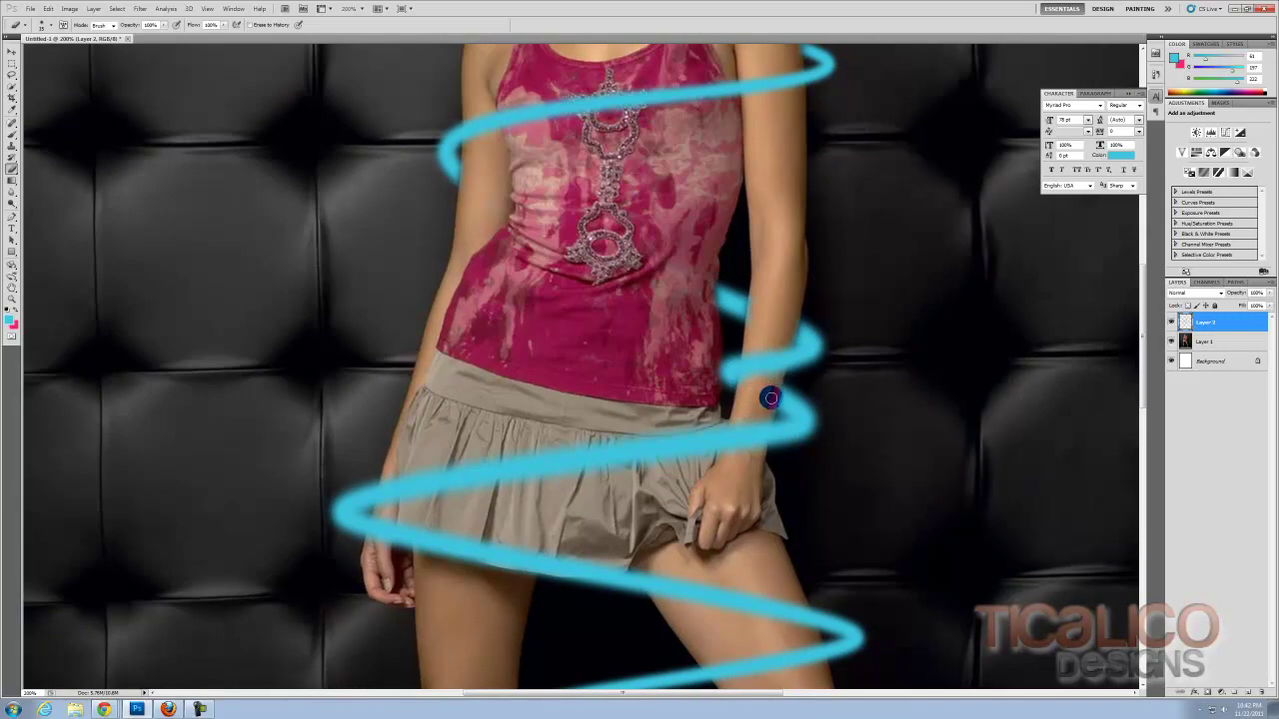
pyautogui.moveTo(722, 364); pyautogui.dragTo(641, 230)
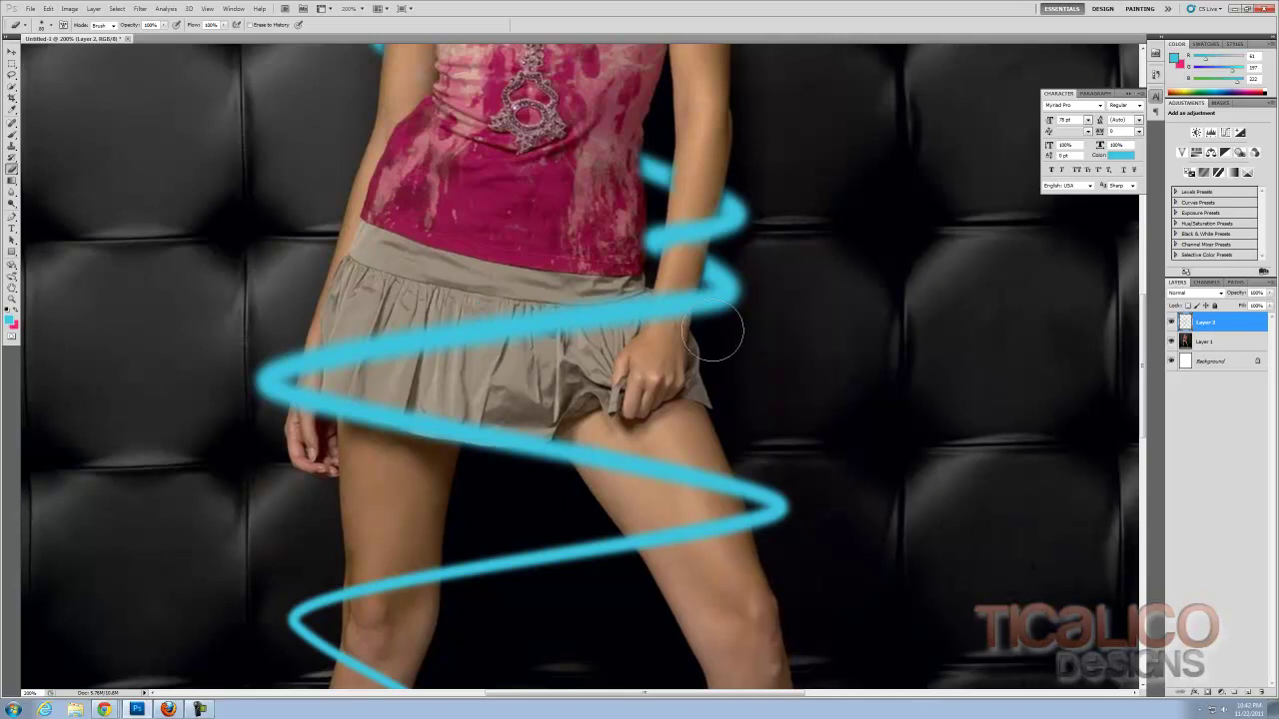
pyautogui.moveTo(348, 410)
pyautogui.mouseDown()
pyautogui.moveTo(350, 404)
pyautogui.moveTo(312, 402)
pyautogui.moveTo(509, 409)
pyautogui.mouseUp()
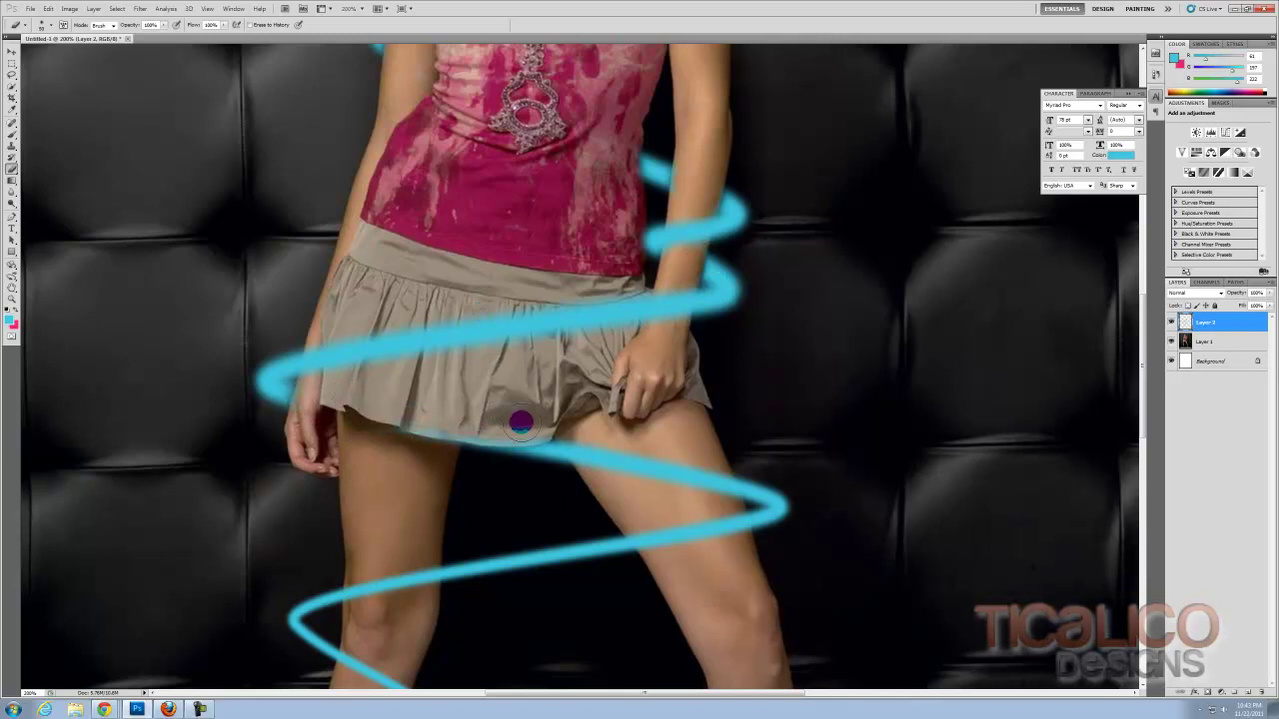
pyautogui.moveTo(747, 522); pyautogui.dragTo(684, 532)
# Step: Erase every second streak crossing below the knee and down the shin, reducing the eraser size towards the ankle
pyautogui.moveTo(659, 474); pyautogui.dragTo(616, 200)
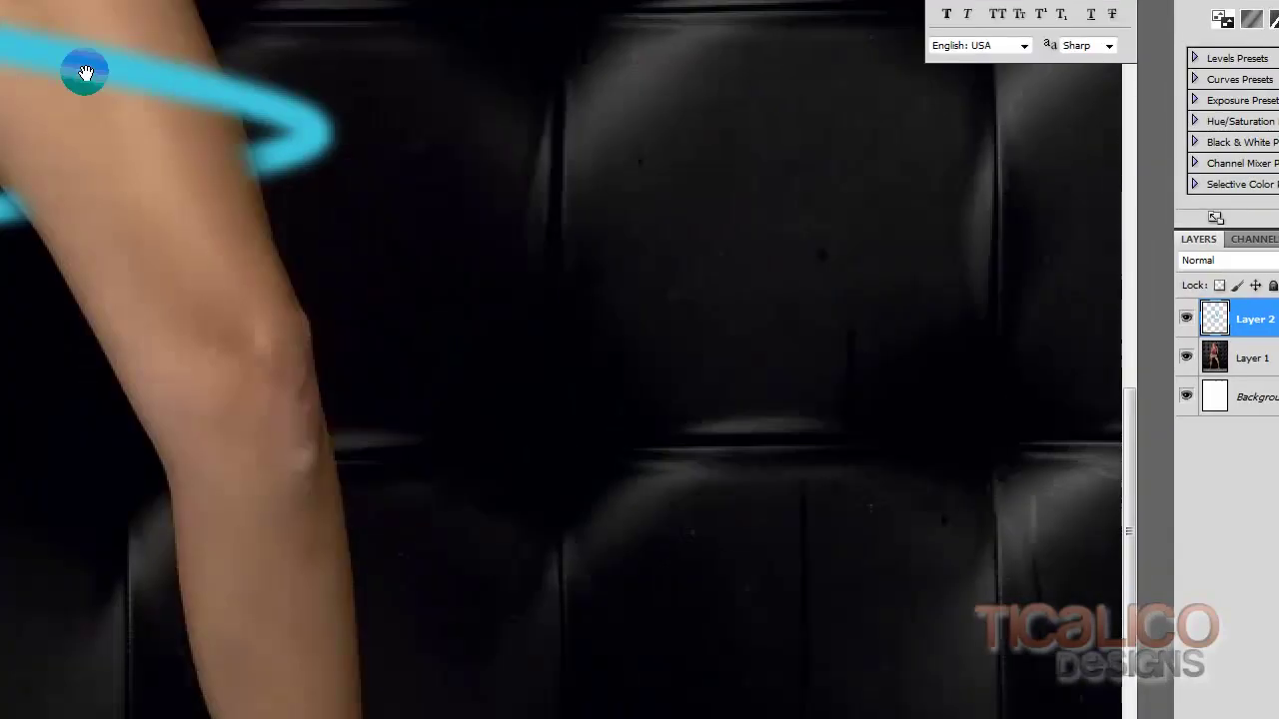
pyautogui.click(312, 389)
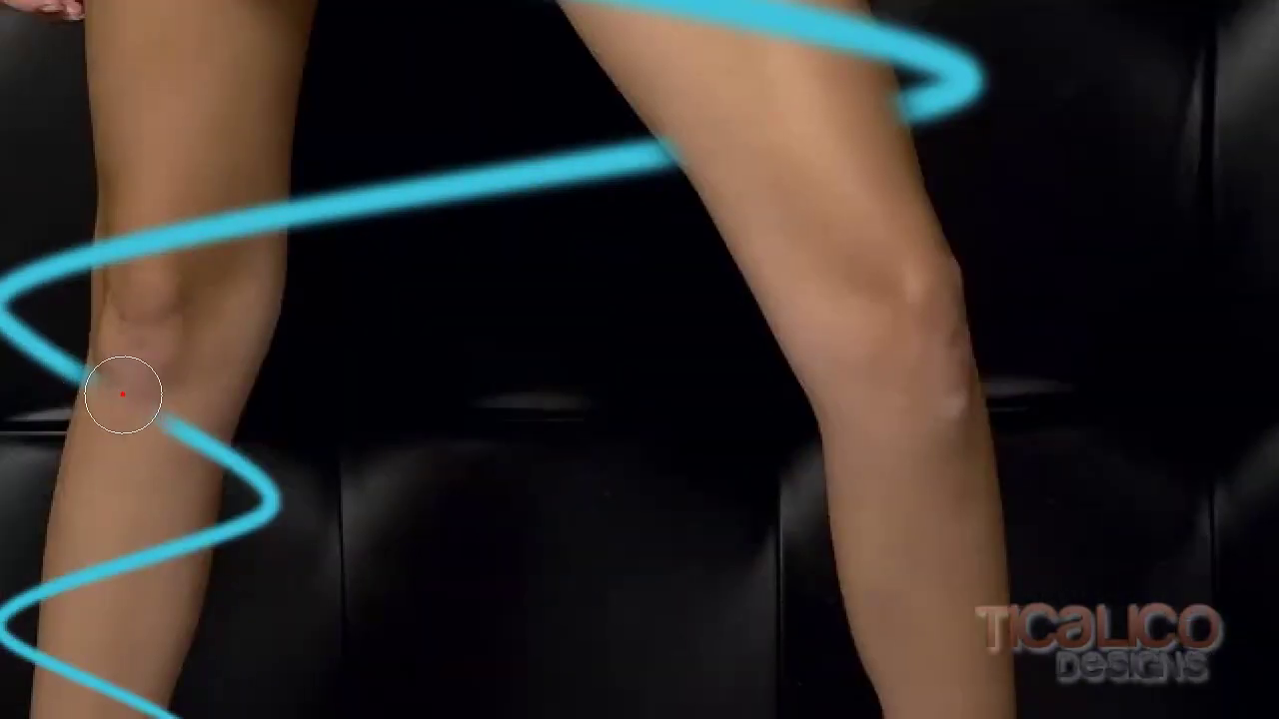
pyautogui.moveTo(123, 395); pyautogui.dragTo(195, 436)
pyautogui.moveTo(150, 421)
pyautogui.mouseDown()
pyautogui.moveTo(163, 410)
pyautogui.moveTo(154, 225)
pyautogui.mouseUp()
pyautogui.moveTo(94, 495)
pyautogui.mouseDown()
pyautogui.moveTo(94, 471)
pyautogui.moveTo(150, 506)
pyautogui.mouseUp()
pyautogui.press('[')
pyautogui.press('[')
pyautogui.moveTo(133, 630); pyautogui.dragTo(174, 223)
pyautogui.moveTo(100, 505); pyautogui.dragTo(134, 566)
pyautogui.hotkey('ctrl', '-')
pyautogui.hotkey('ctrl', '0')
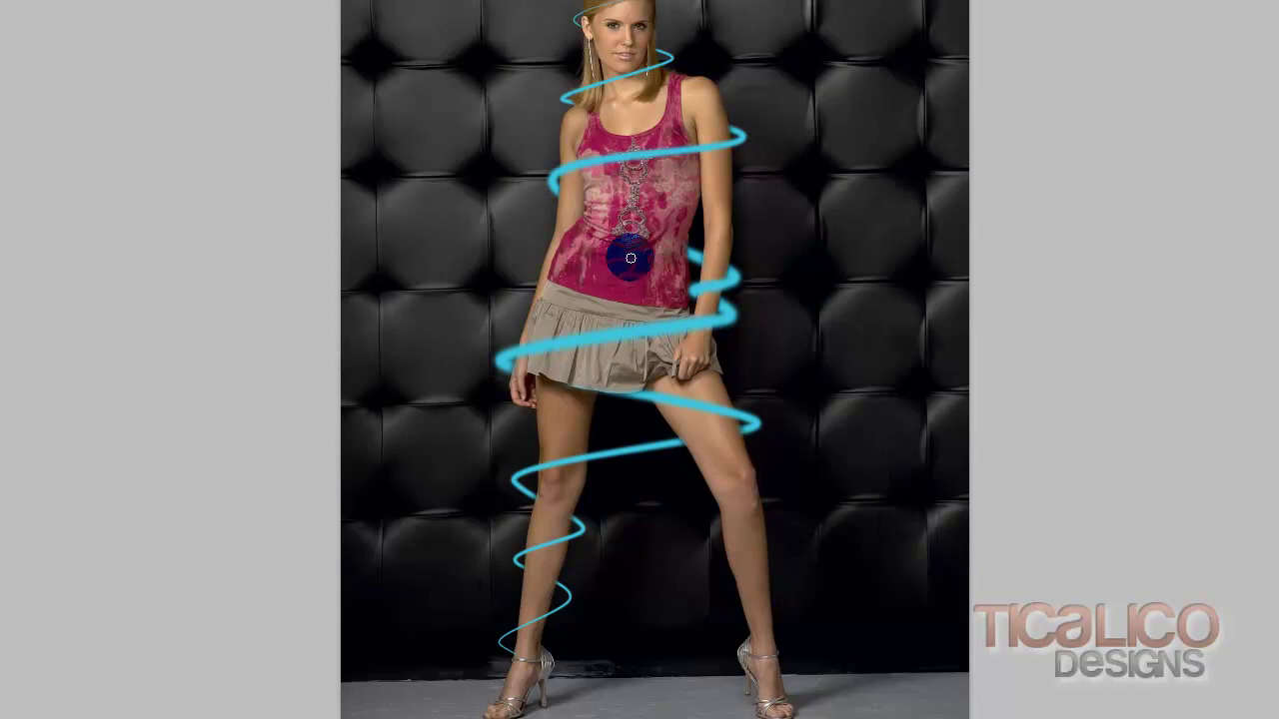
# Step: Add an Outer Glow layer style to the streak layer and set the glow color to white
pyautogui.hotkey('ctrl', '+')
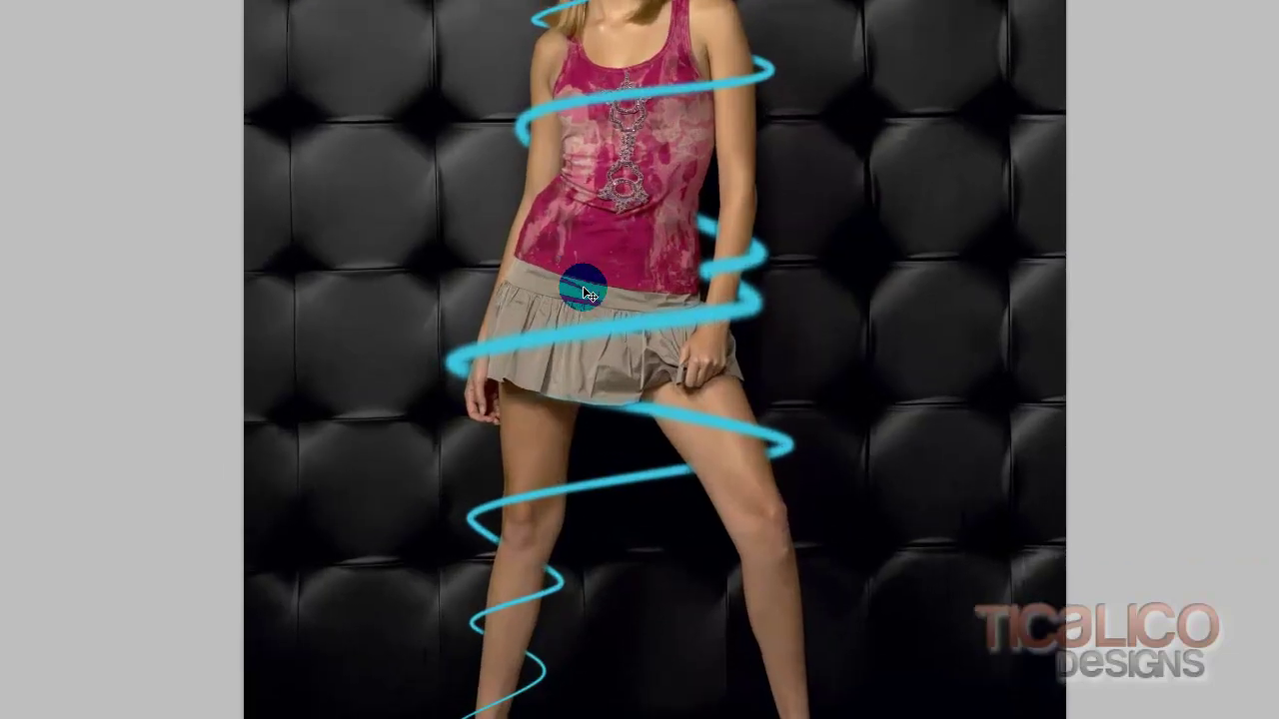
pyautogui.hotkey('ctrl', '+')
pyautogui.moveTo(634, 57); pyautogui.dragTo(605, 280)
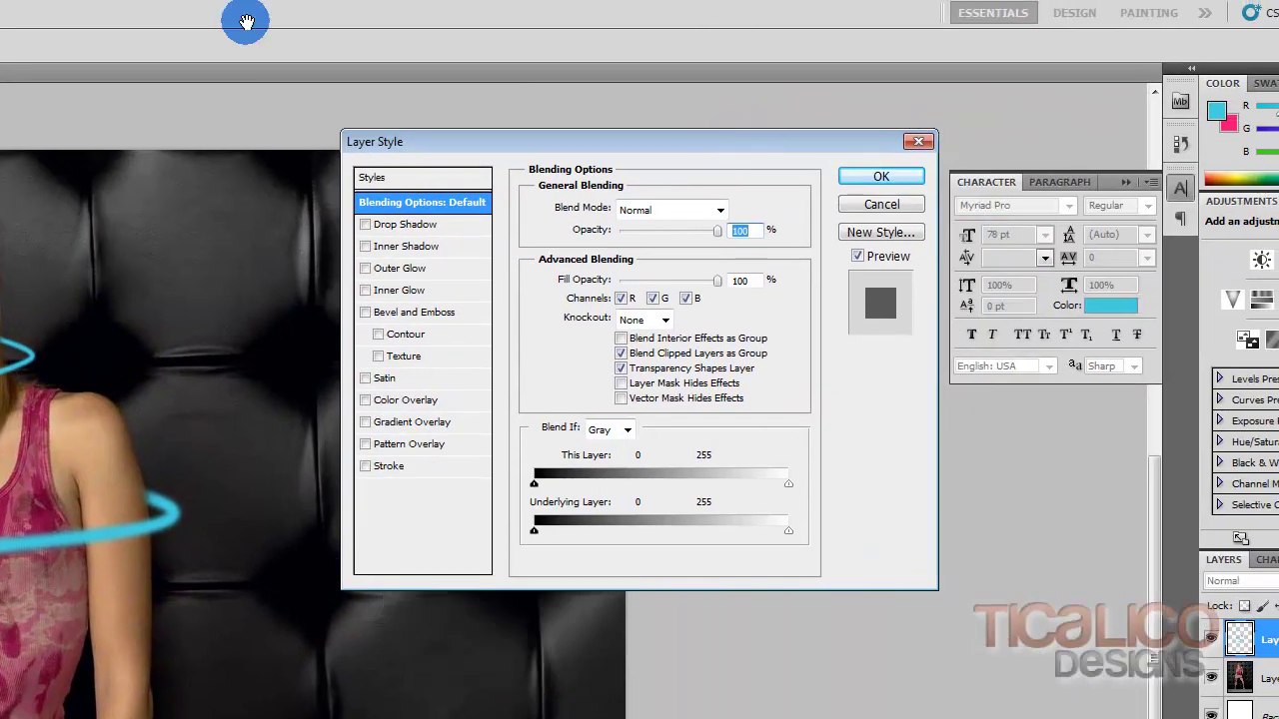
pyautogui.click(366, 268)
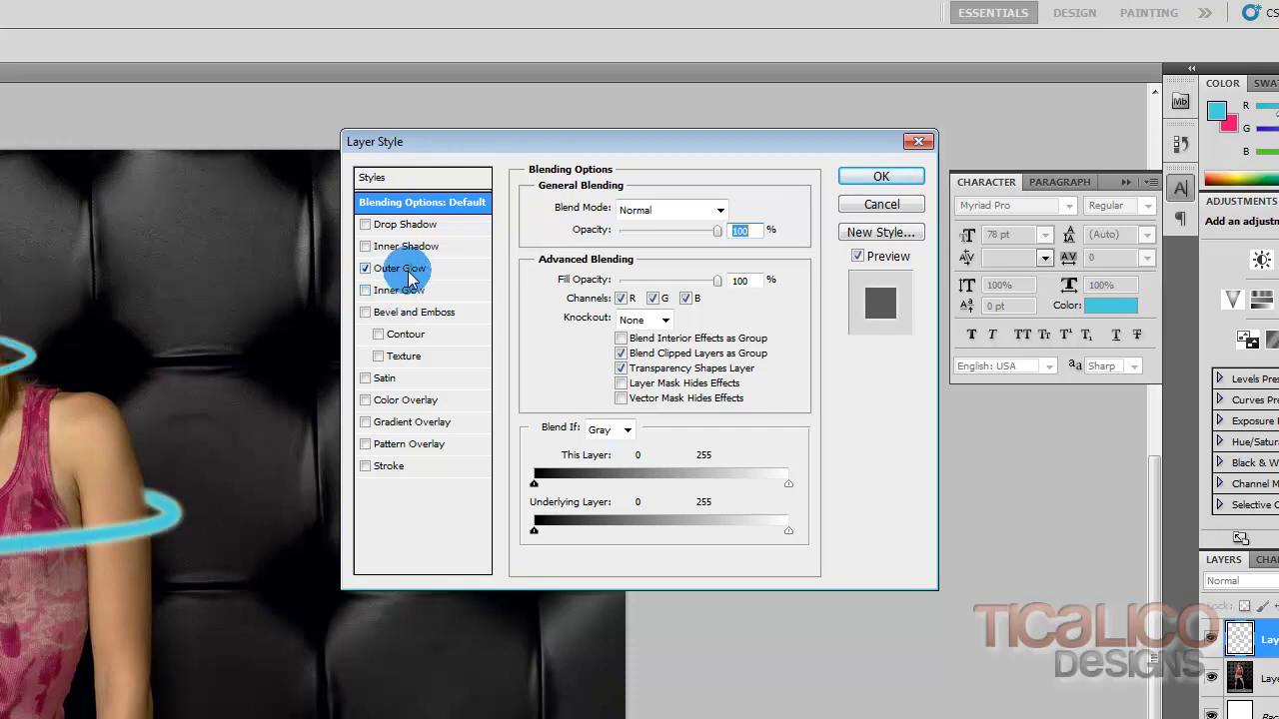
pyautogui.click(402, 269)
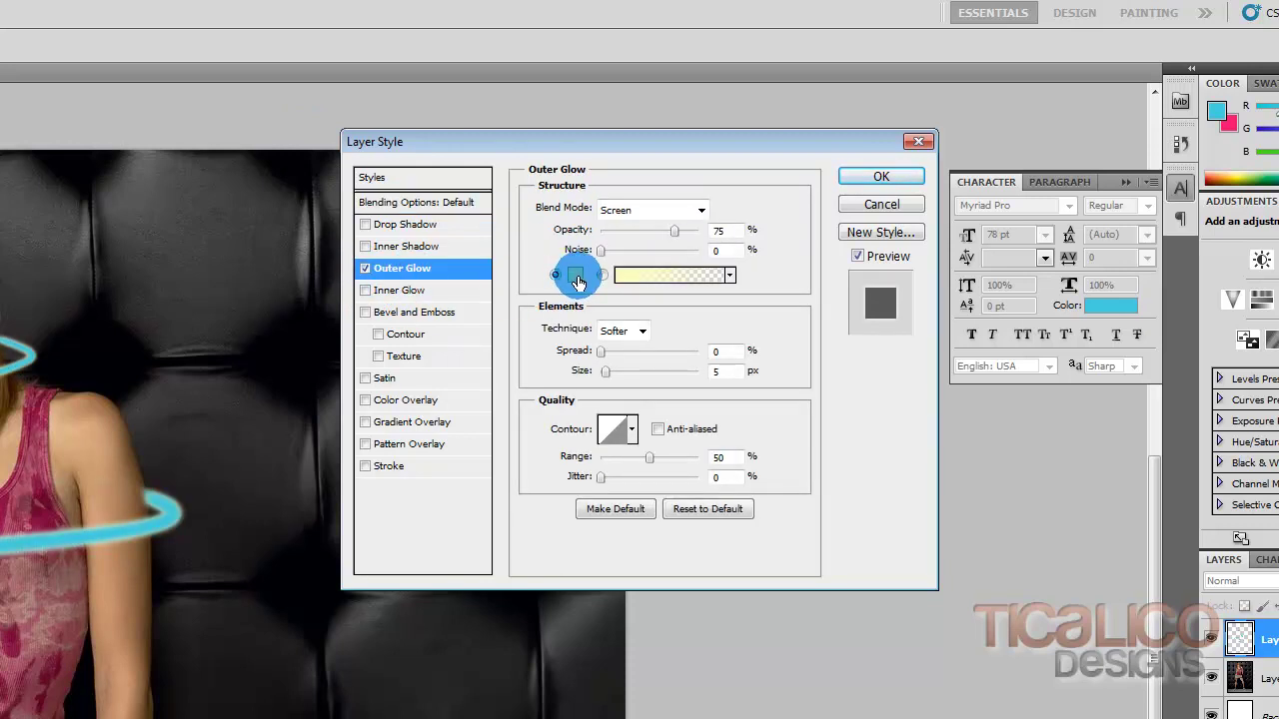
pyautogui.click(576, 278)
pyautogui.moveTo(331, 598); pyautogui.dragTo(207, 523)
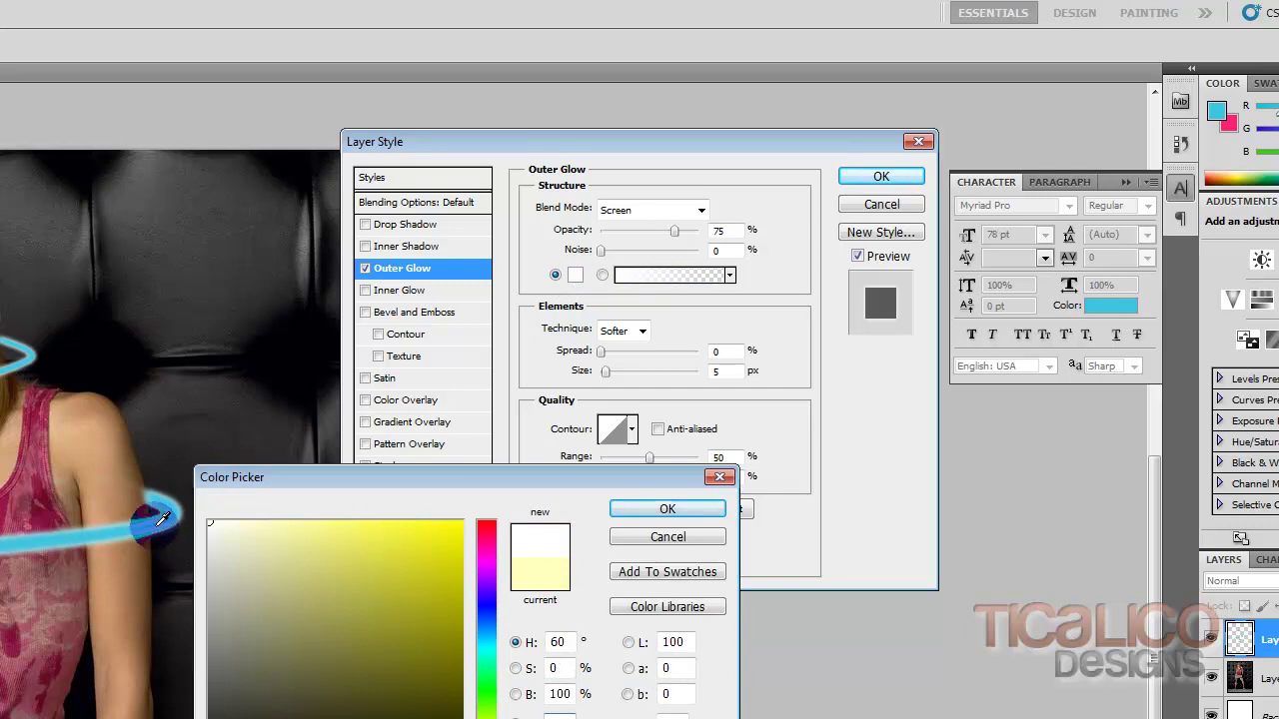
pyautogui.click(622, 510)
# Step: Set the outer glow's size to 1 px and its blend mode to Screen, and apply the layer style
pyautogui.moveTo(606, 370)
pyautogui.mouseDown()
pyautogui.moveTo(608, 349)
pyautogui.moveTo(620, 361)
pyautogui.moveTo(601, 352)
pyautogui.moveTo(605, 372)
pyautogui.mouseUp()
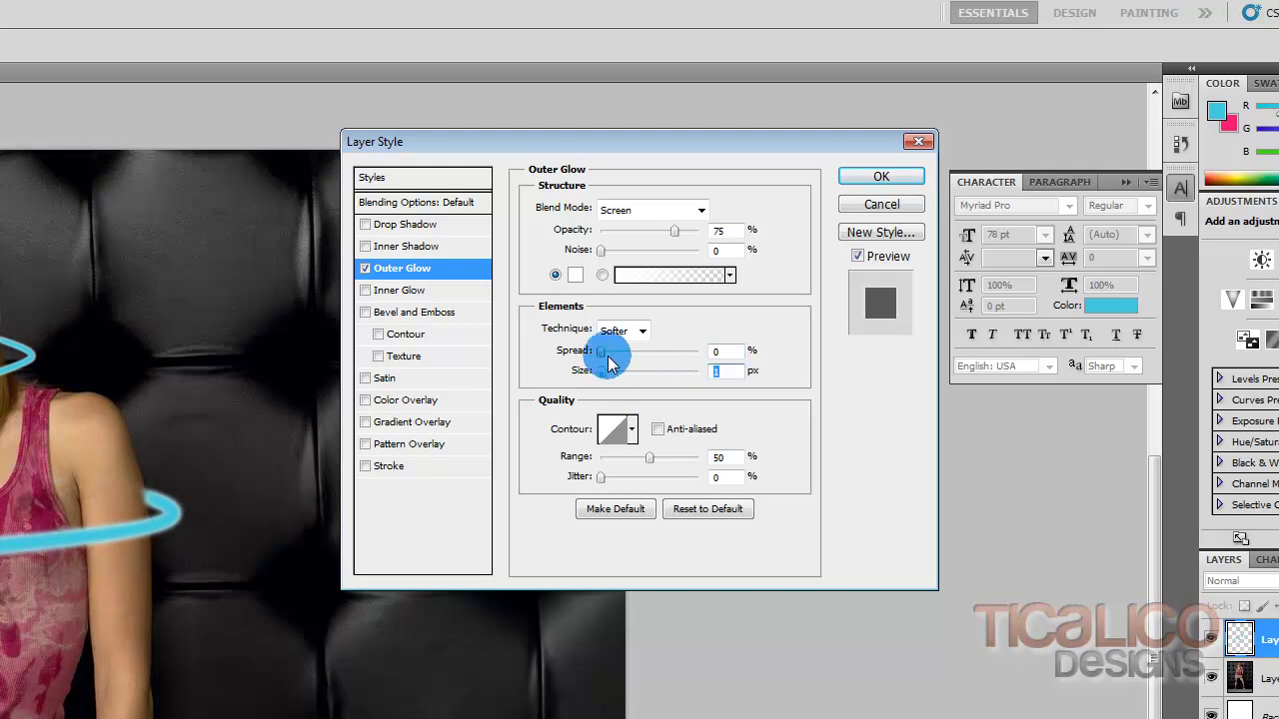
pyautogui.click(701, 210)
pyautogui.click(636, 237)
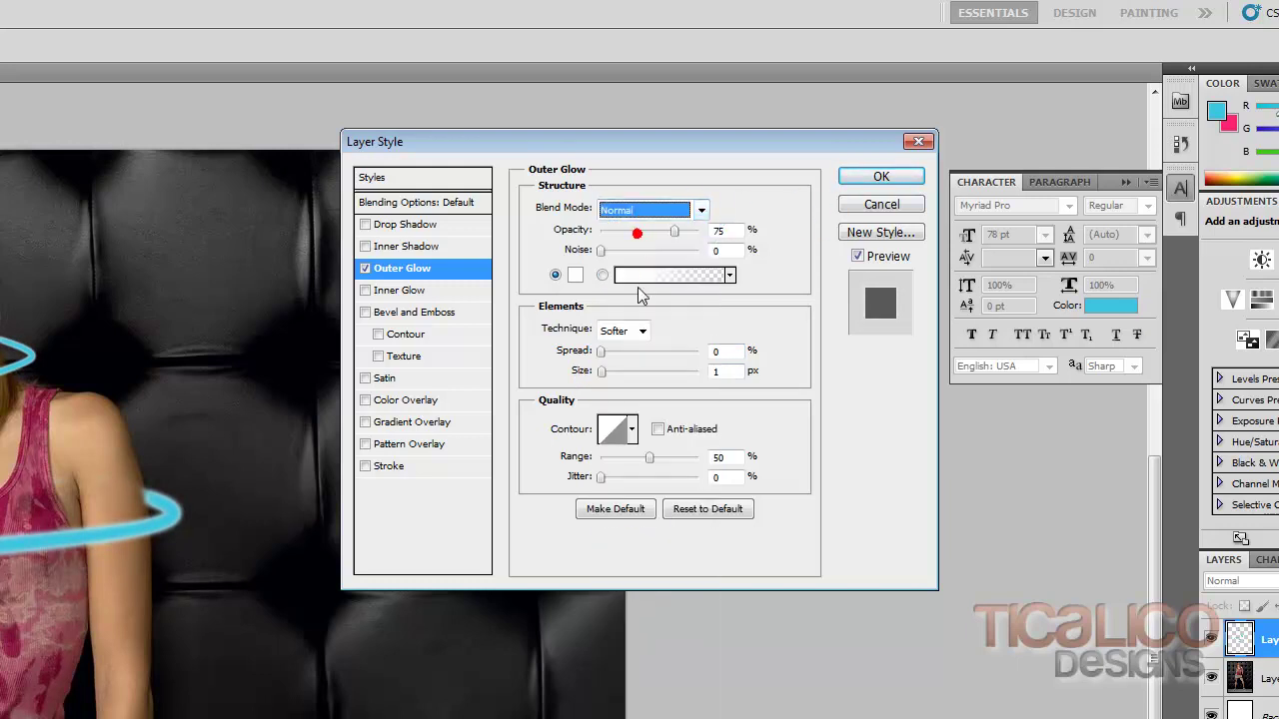
pyautogui.click(614, 210)
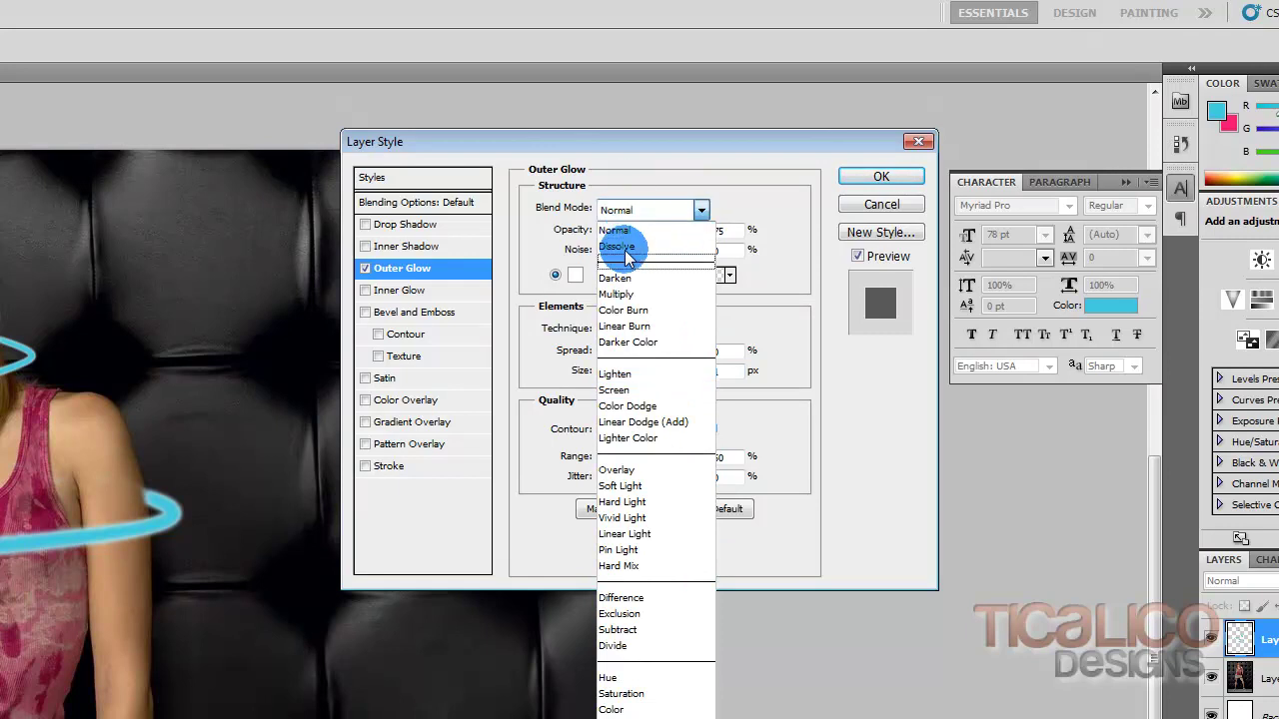
pyautogui.click(637, 389)
pyautogui.click(861, 176)
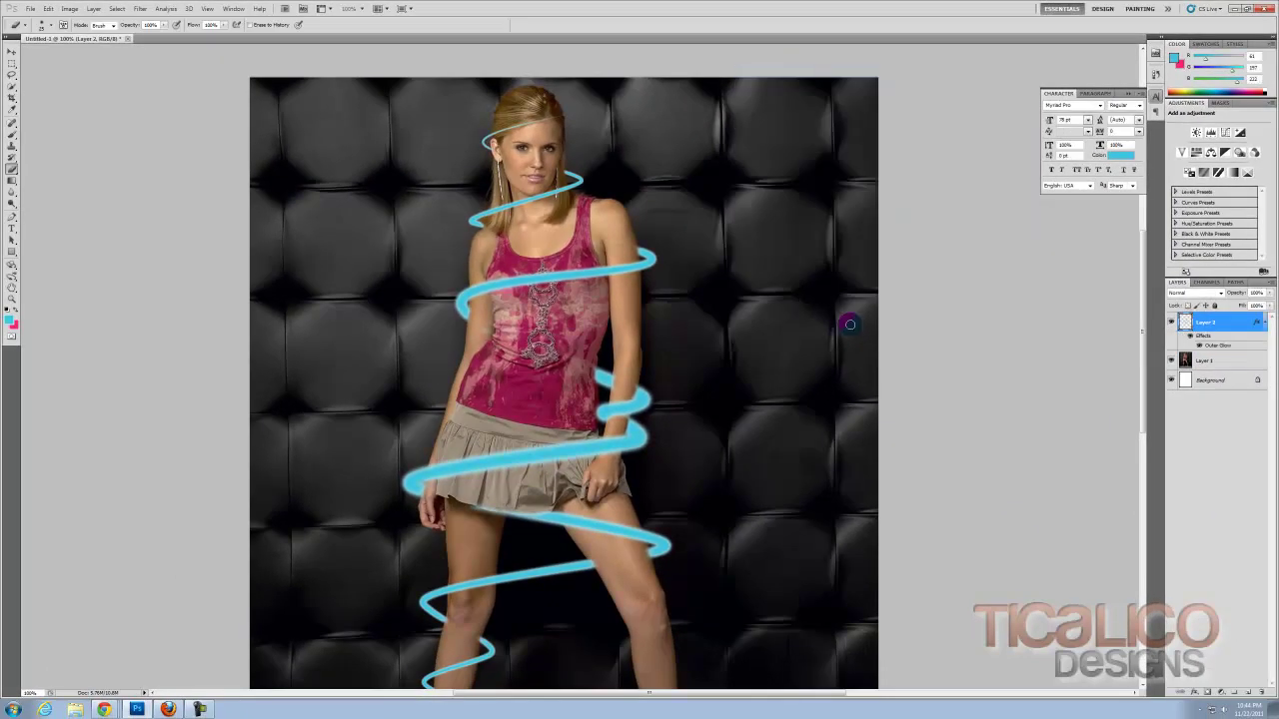
pyautogui.hotkey('ctrl', '-')
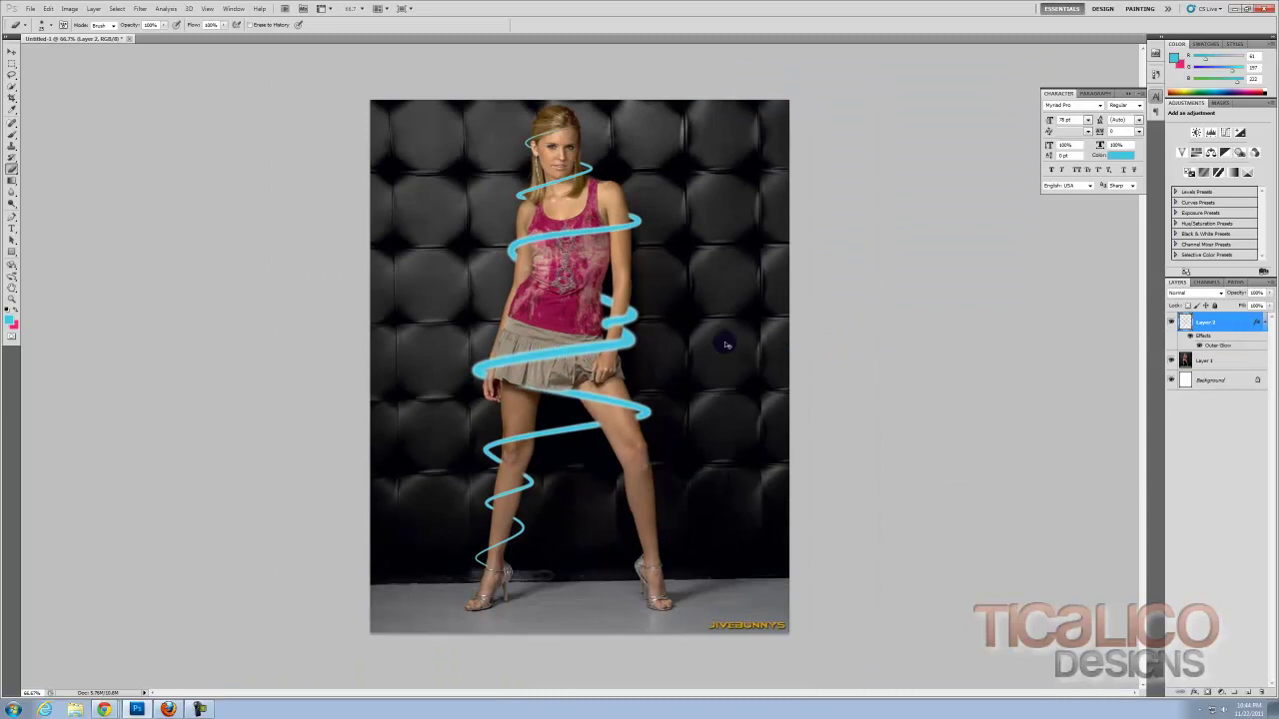
pyautogui.hotkey('ctrl', '+')
pyautogui.moveTo(580, 217); pyautogui.dragTo(581, 339)
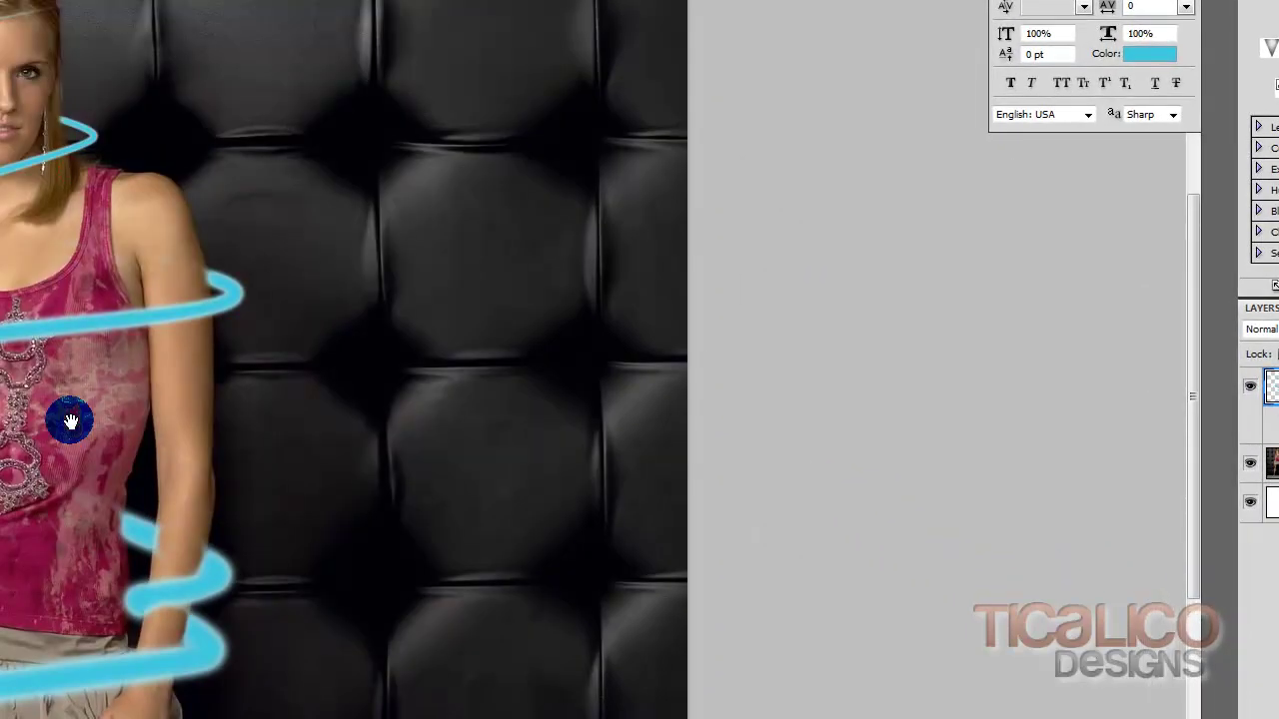
pyautogui.hotkey('ctrl', '-')
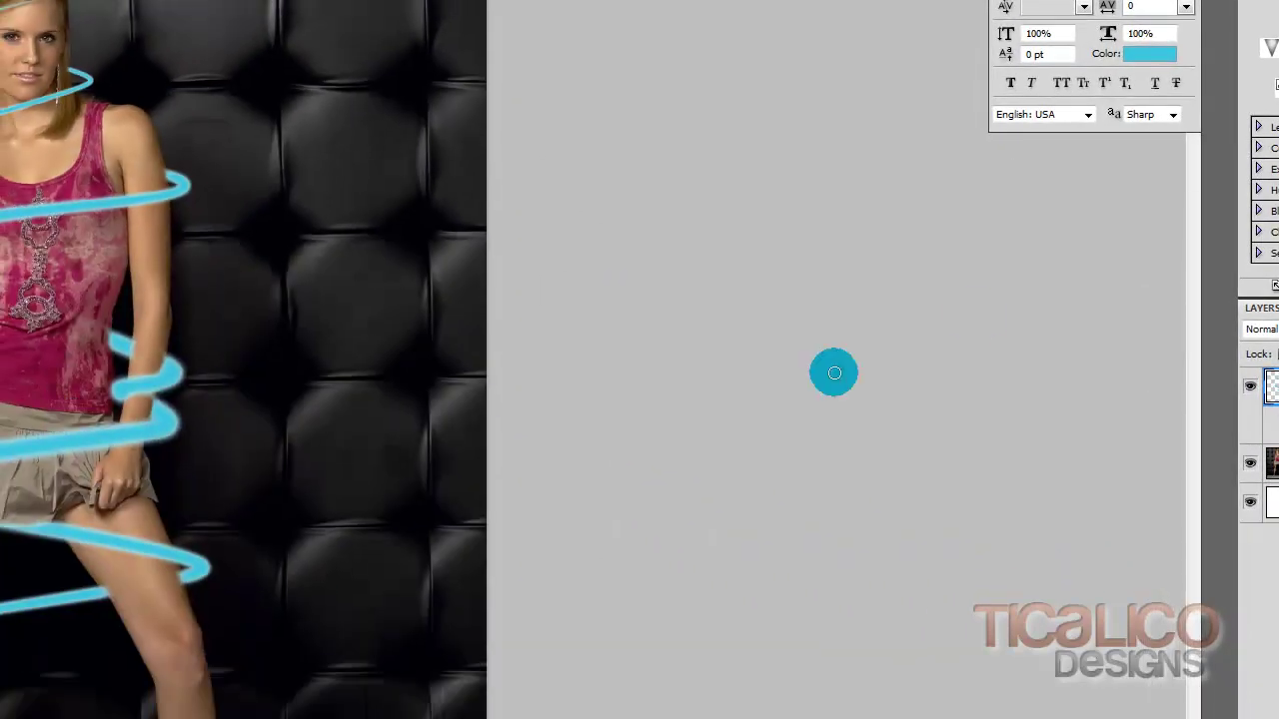
# Step: Add a new layer above the streak layer and paint a broad, soft cyan vertical stroke beside the model's arm in the photo's right half
pyautogui.hotkey('ctrl', 'shift', 'alt', 'n')
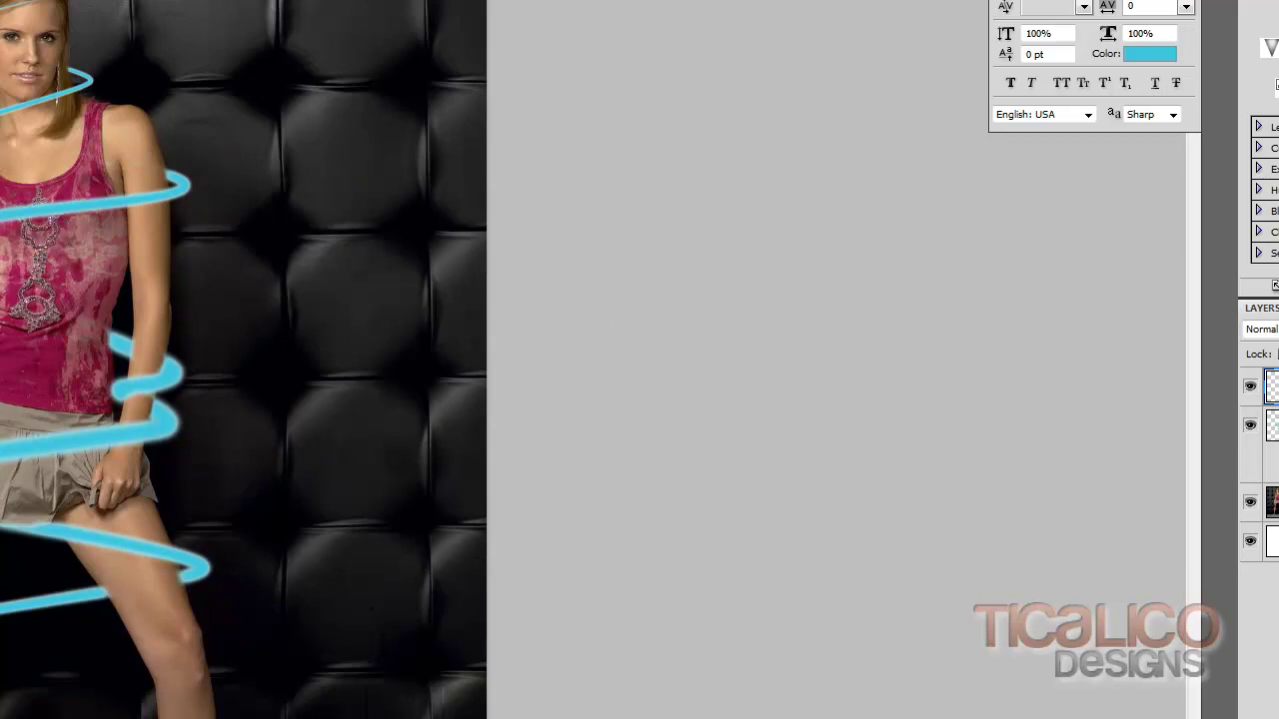
pyautogui.press('[')
pyautogui.press('[')
pyautogui.press('[')
pyautogui.press('[')
pyautogui.press('[')
pyautogui.press('[')
pyautogui.press('[')
pyautogui.press('[')
pyautogui.press('[')
pyautogui.press('[')
pyautogui.press('[')
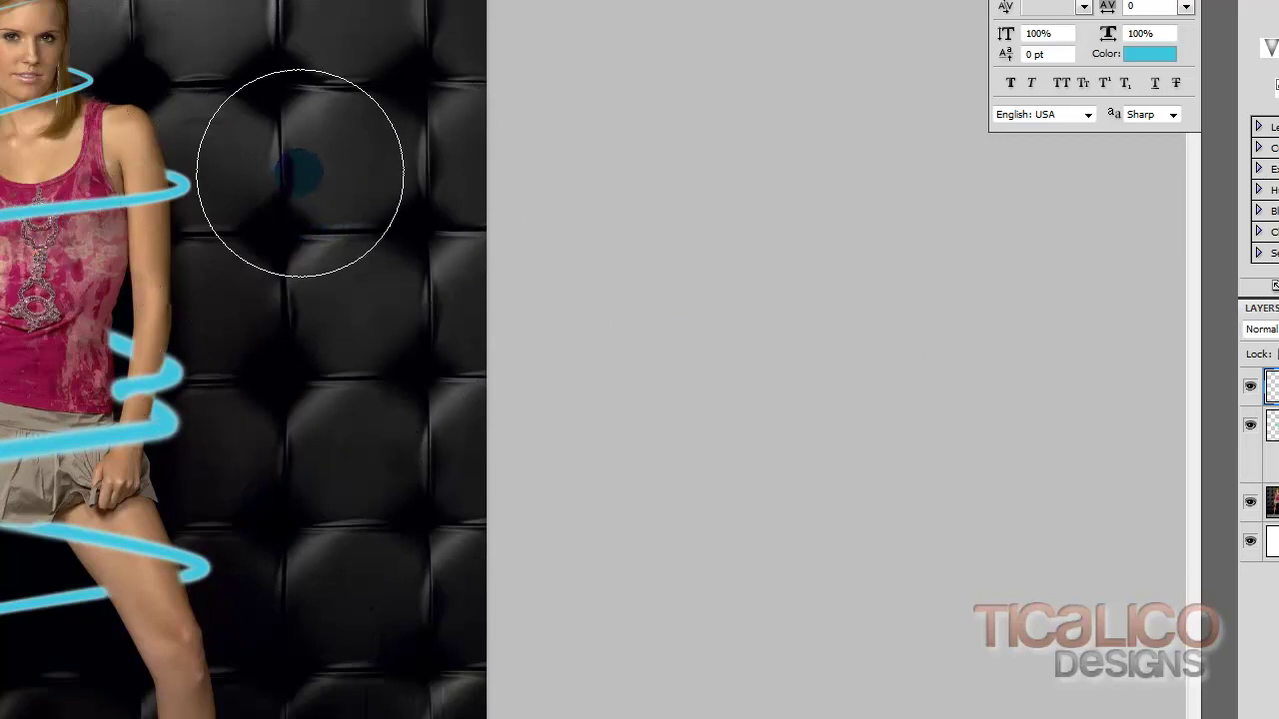
pyautogui.moveTo(208, 121); pyautogui.dragTo(206, 98)
pyautogui.click(204, 97)
pyautogui.press('v')
pyautogui.moveTo(799, 310)
pyautogui.mouseDown()
pyautogui.moveTo(431, 187)
pyautogui.moveTo(174, 62)
pyautogui.moveTo(198, 68)
pyautogui.moveTo(181, 68)
pyautogui.moveTo(200, 174)
pyautogui.moveTo(194, 327)
pyautogui.moveTo(214, 149)
pyautogui.mouseUp()
pyautogui.press(']')
pyautogui.press(']')
pyautogui.press(']')
pyautogui.press(']')
pyautogui.press(']')
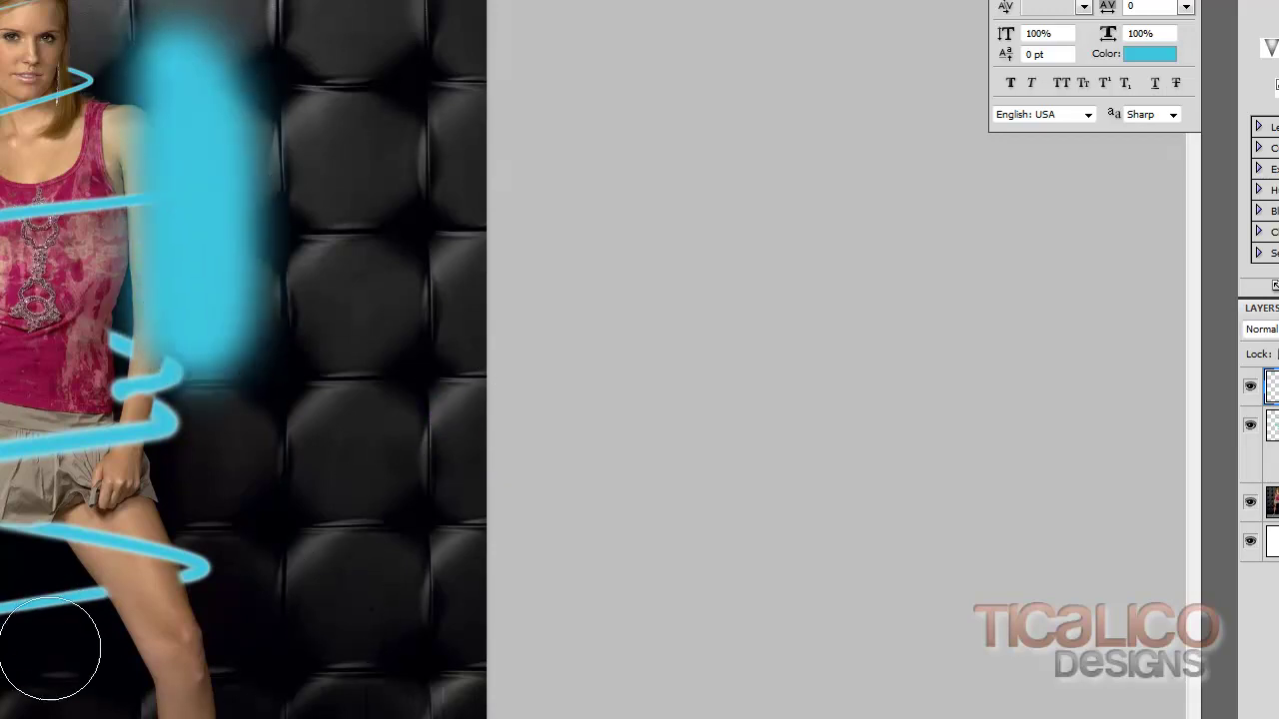
# Step: Paint soft cyan spots between the thighs, beside the model's other shoulder and over the lower shin
pyautogui.click(49, 640)
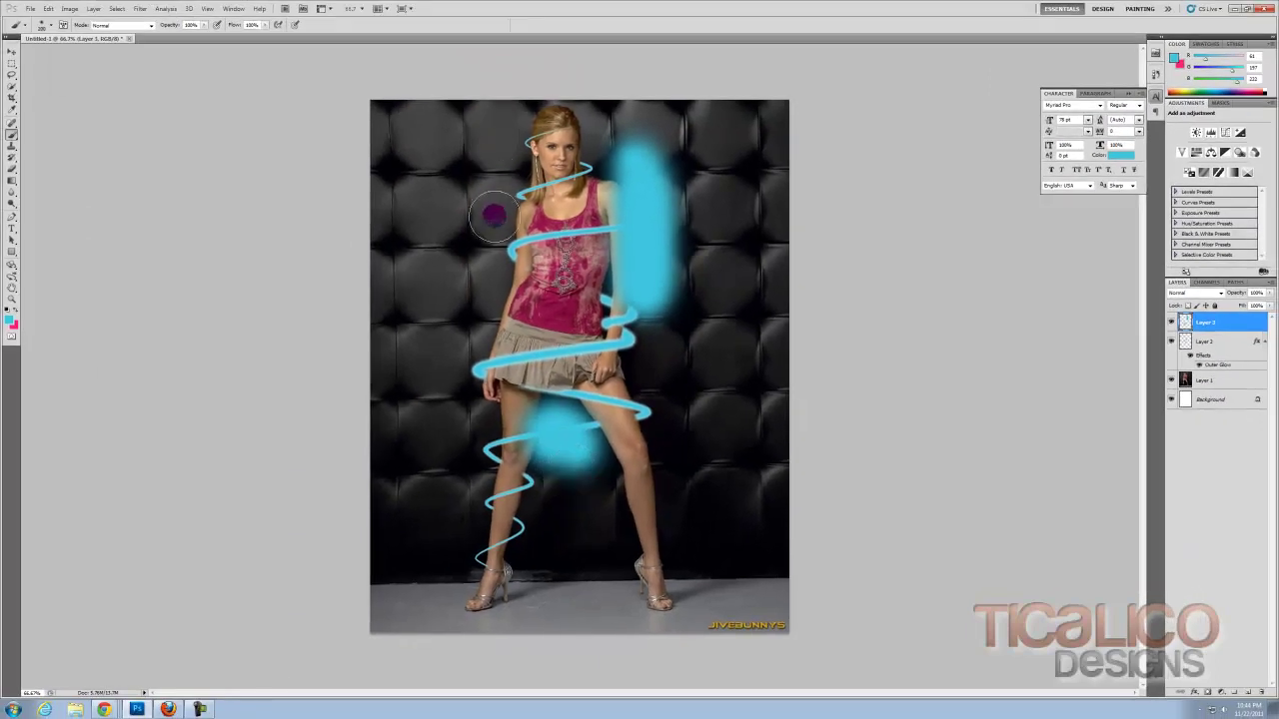
pyautogui.moveTo(494, 212); pyautogui.dragTo(493, 250)
pyautogui.click(490, 529)
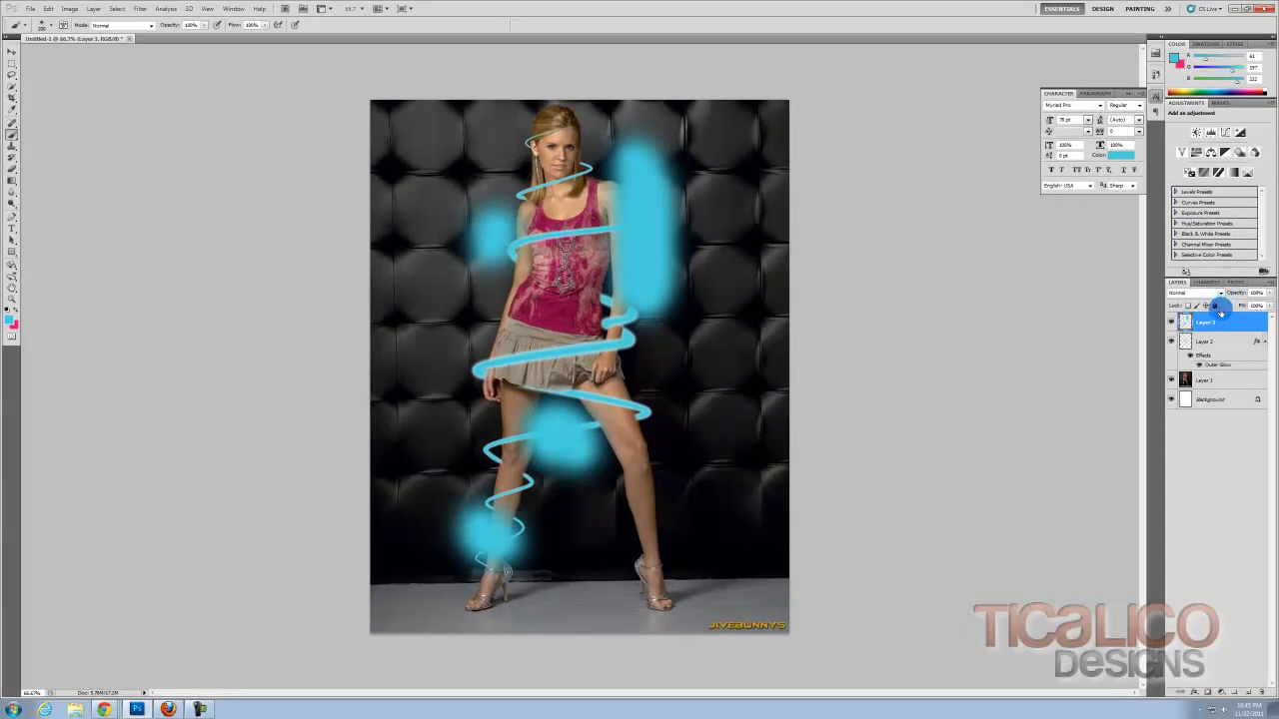
# Step: Move the painted cyan layer directly beneath the streak layer and set its blend mode to Overlay
pyautogui.moveTo(1225, 391); pyautogui.dragTo(1229, 377)
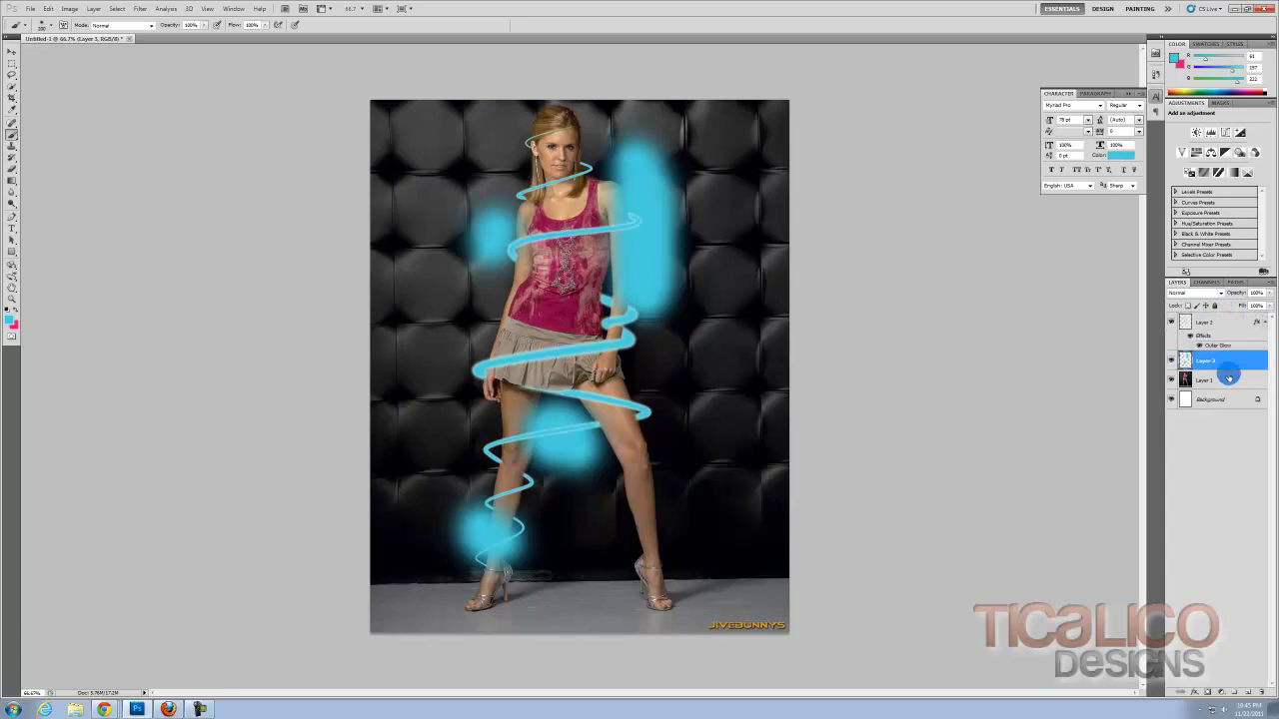
pyautogui.click(1196, 293)
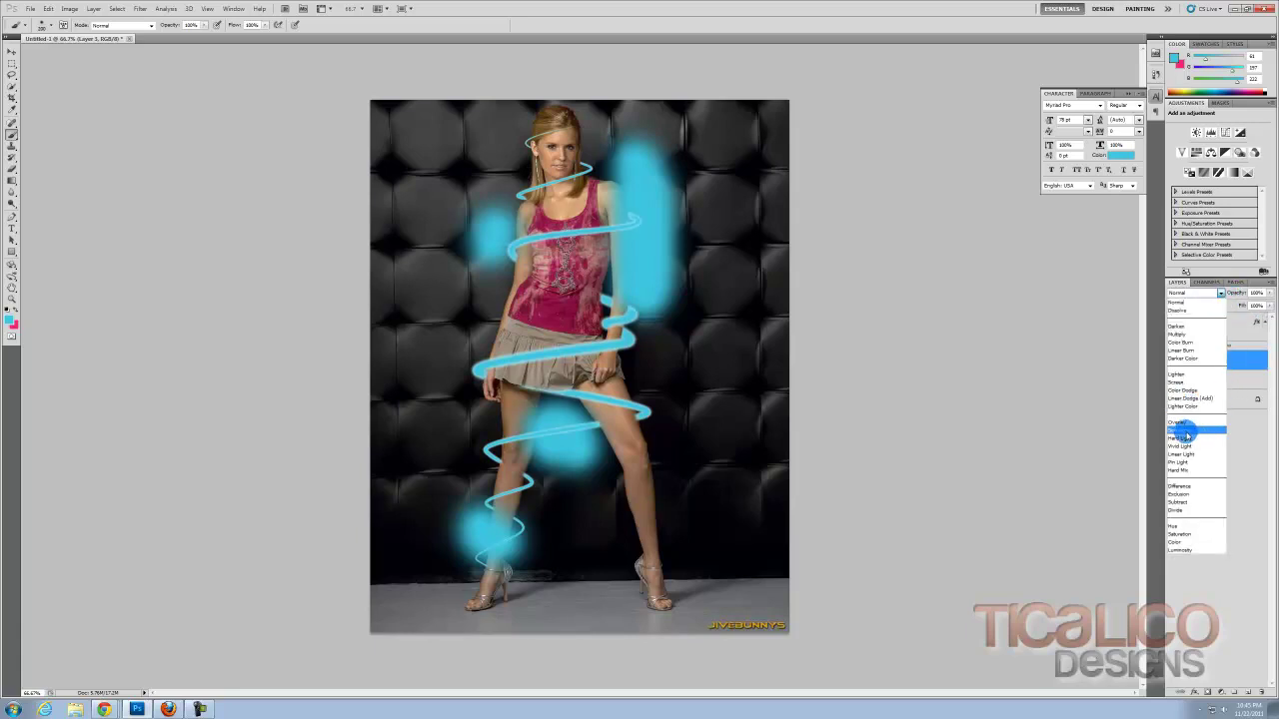
pyautogui.click(1190, 432)
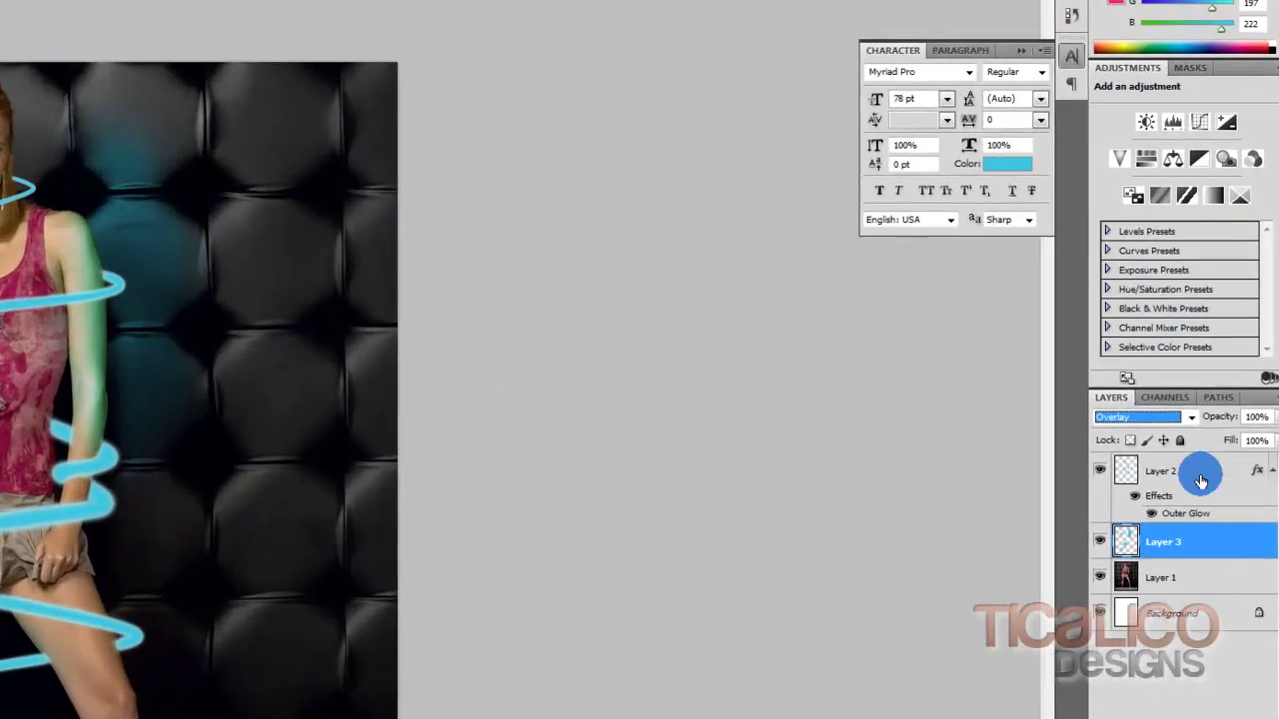
# Step: Change the streak layer's Outer Glow color to a light cyan and apply the layer style
pyautogui.doubleClick(1211, 370)
pyautogui.moveTo(686, 16); pyautogui.dragTo(799, 309)
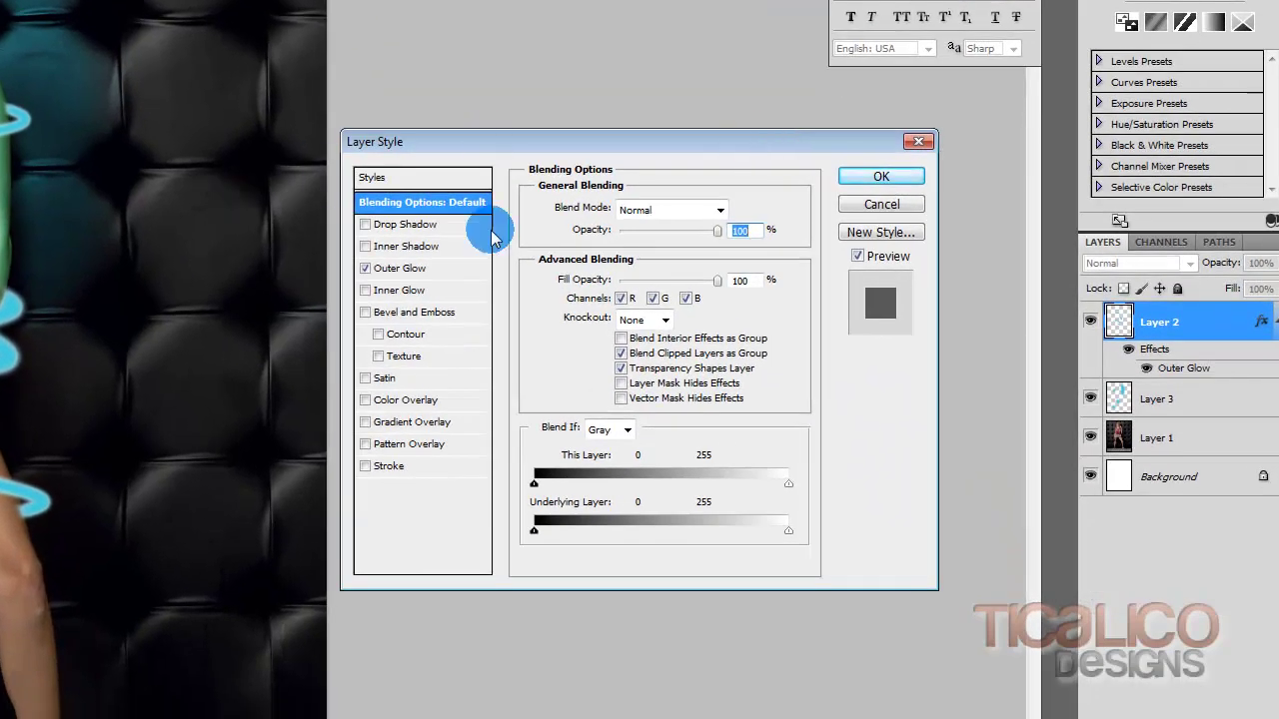
pyautogui.click(400, 268)
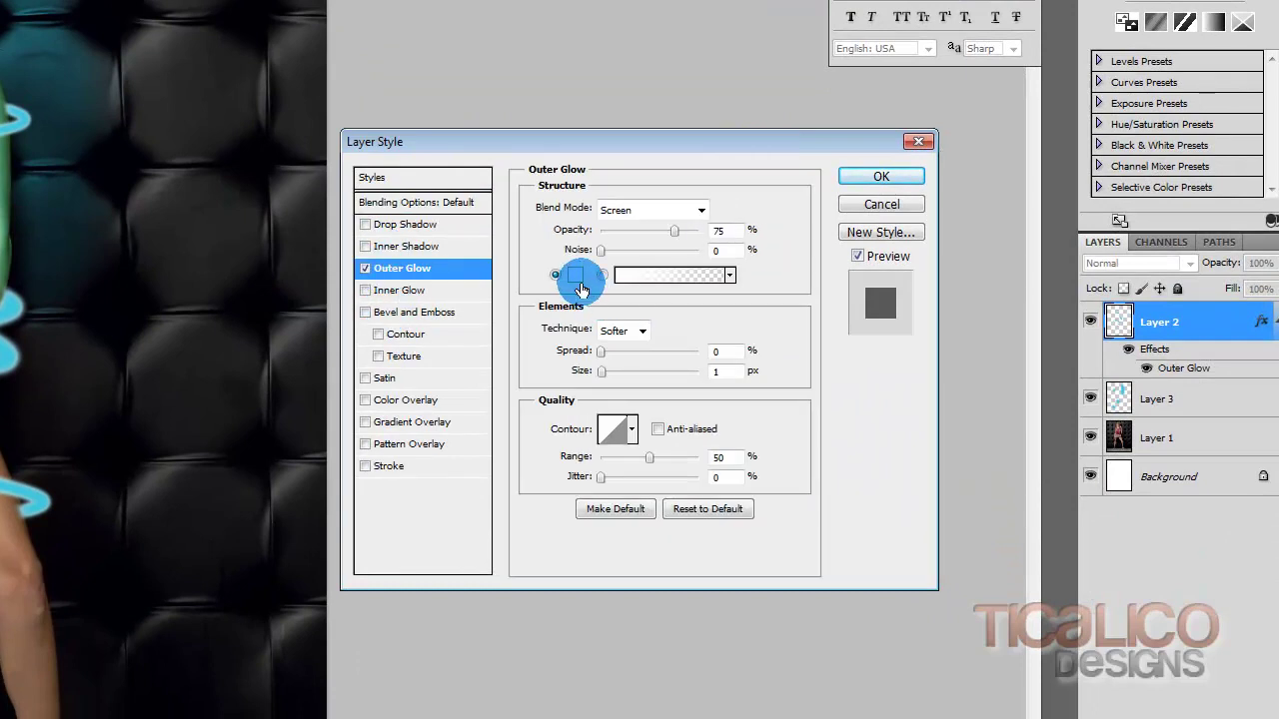
pyautogui.click(577, 278)
pyautogui.moveTo(219, 168); pyautogui.dragTo(357, 95)
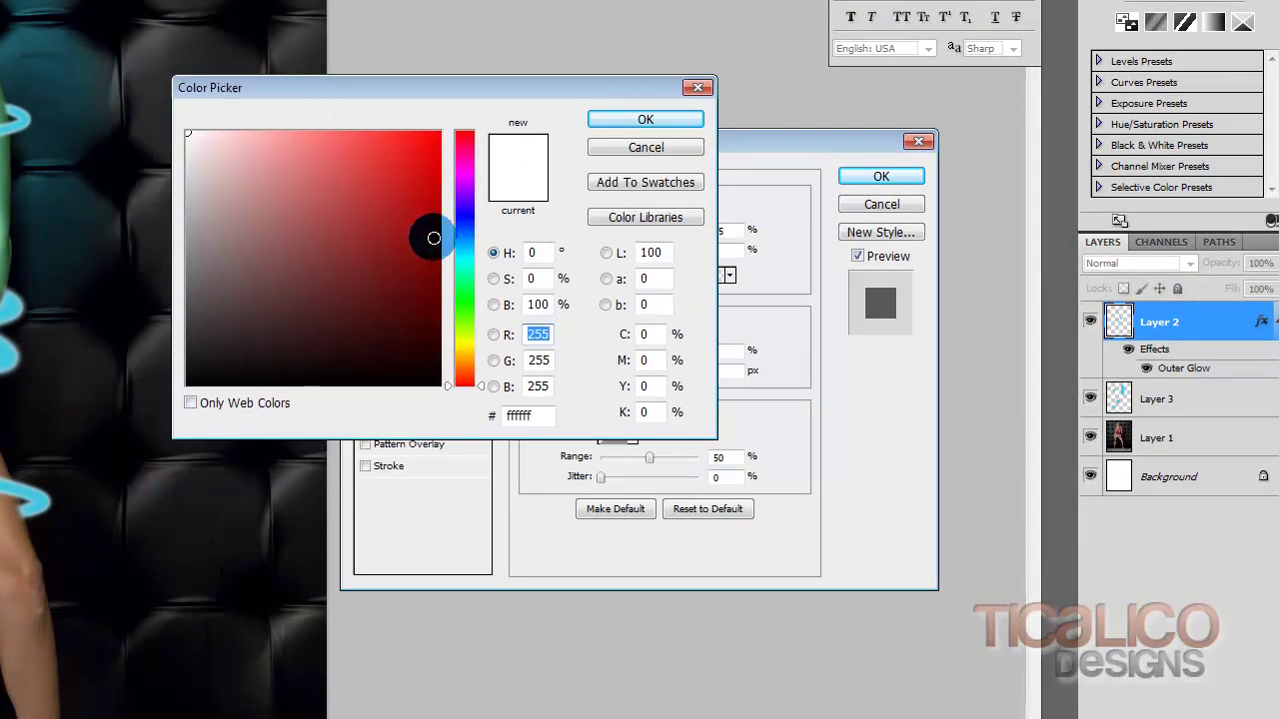
pyautogui.click(464, 257)
pyautogui.click(419, 214)
pyautogui.moveTo(418, 210)
pyautogui.mouseDown()
pyautogui.moveTo(376, 144)
pyautogui.moveTo(257, 138)
pyautogui.moveTo(283, 140)
pyautogui.mouseUp()
pyautogui.click(645, 119)
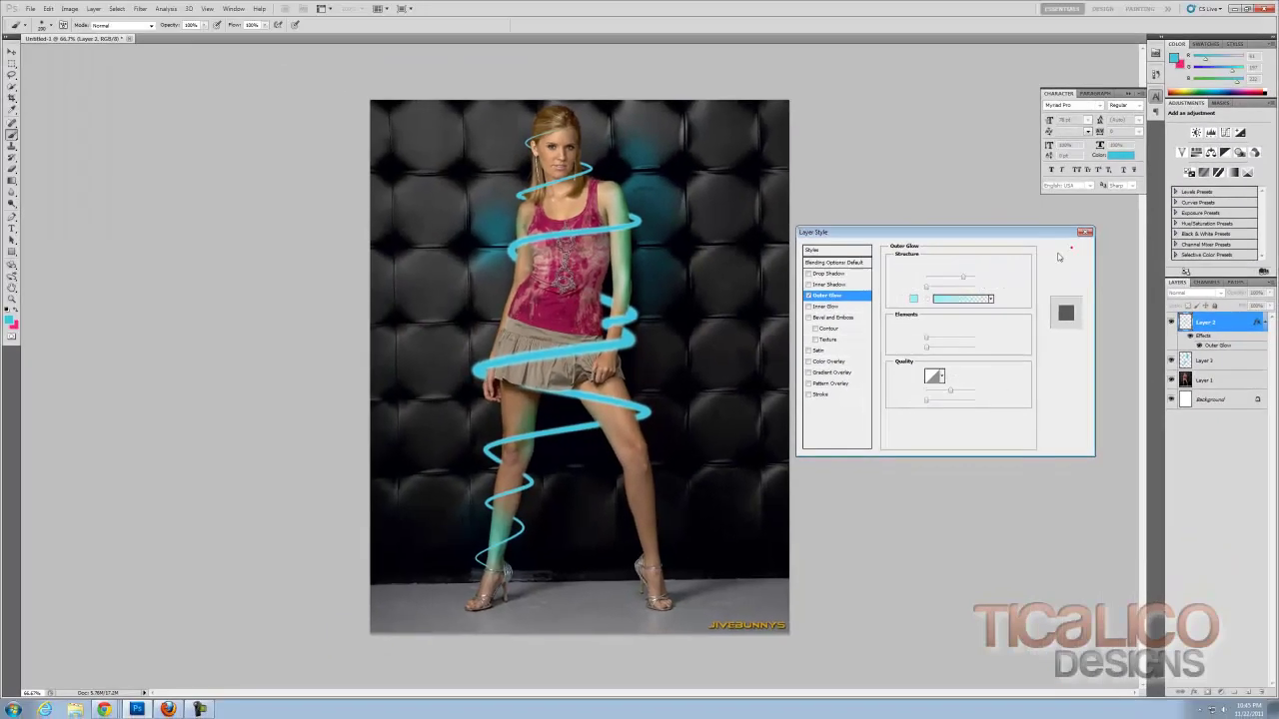
pyautogui.click(1070, 250)
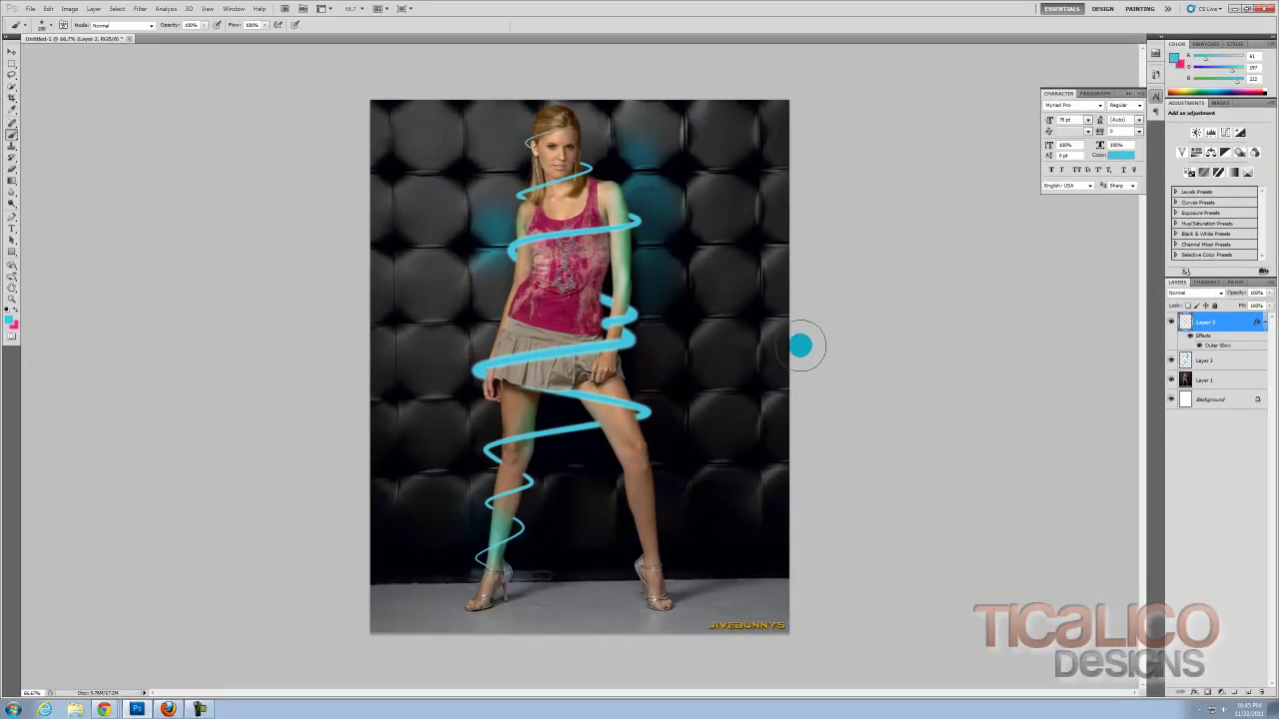